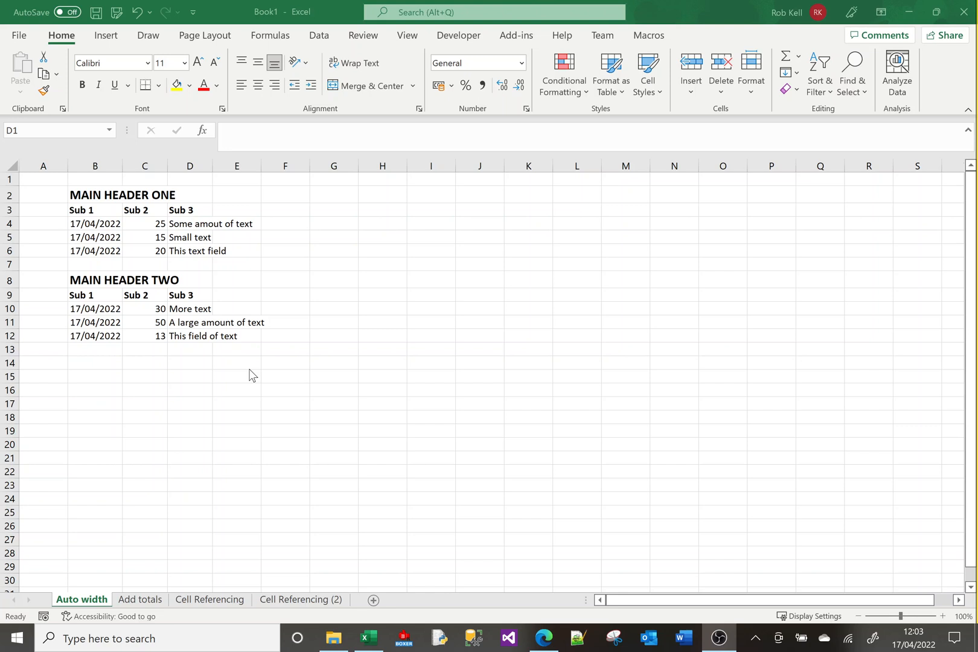
- Widen column D by hand, and set its column width to exactly 20
left_click(123, 462)
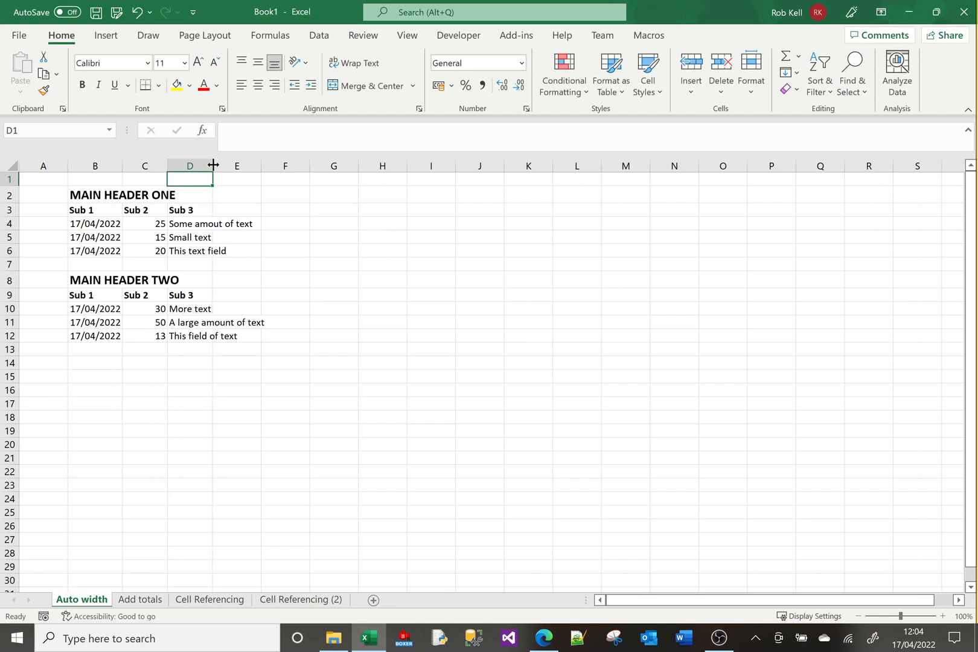
left_click_drag(213, 164, 242, 164)
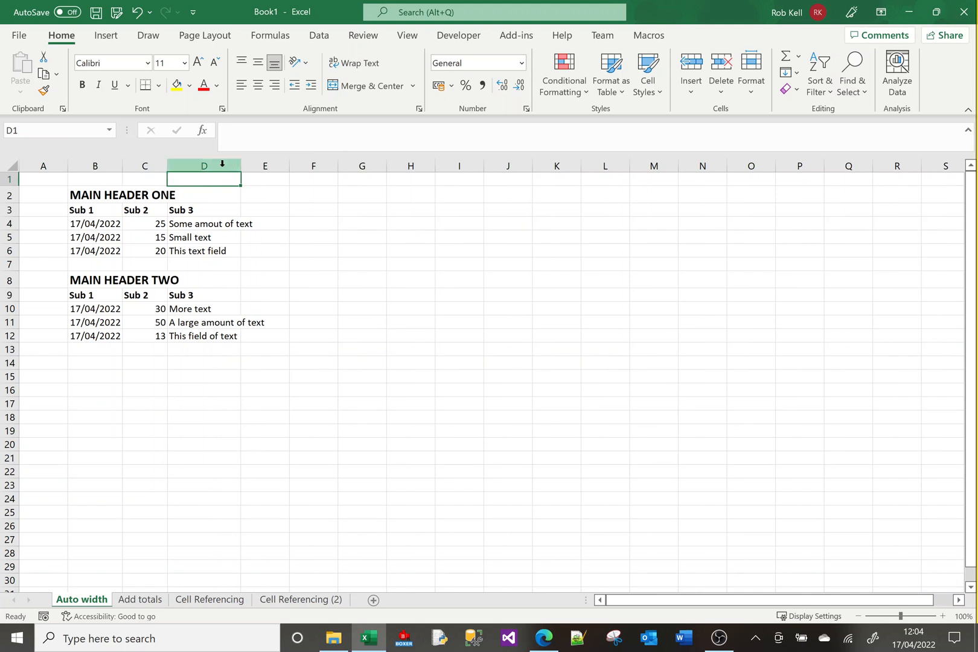
left_click(223, 164)
right_click(222, 164)
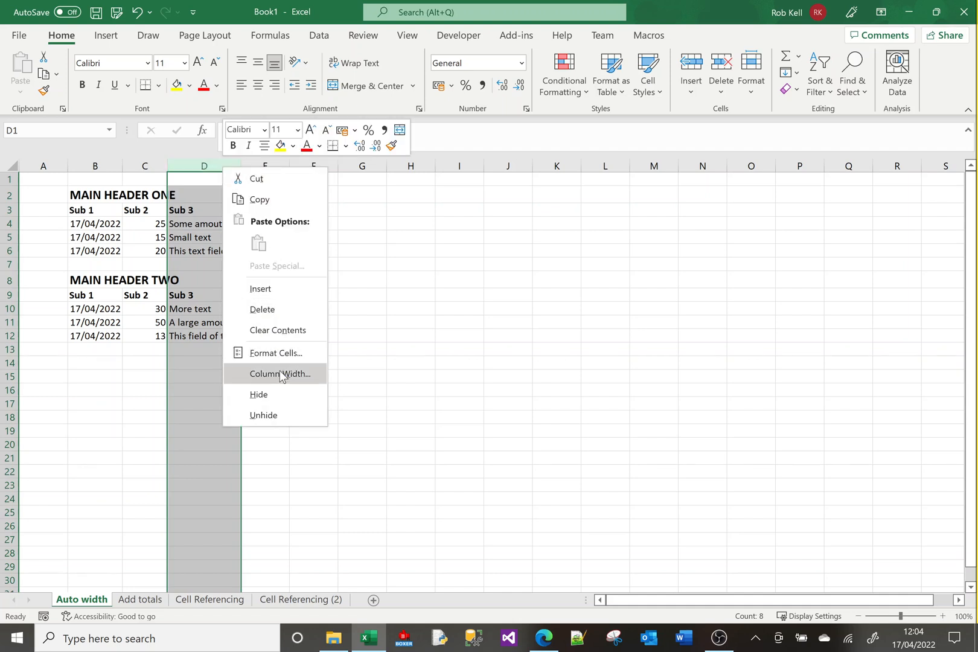
left_click(281, 373)
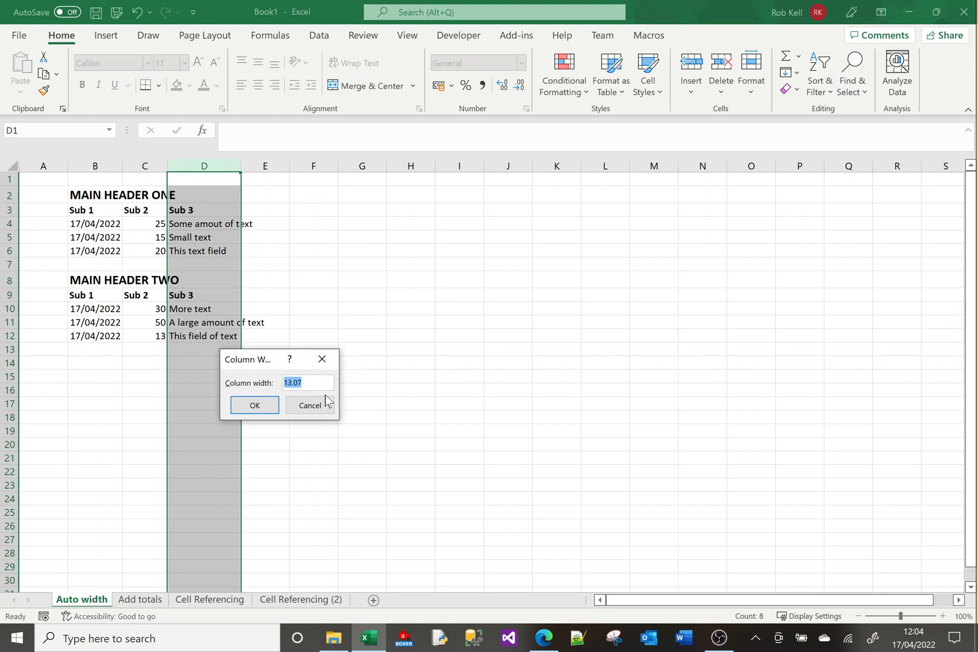
type("20")
left_click(255, 406)
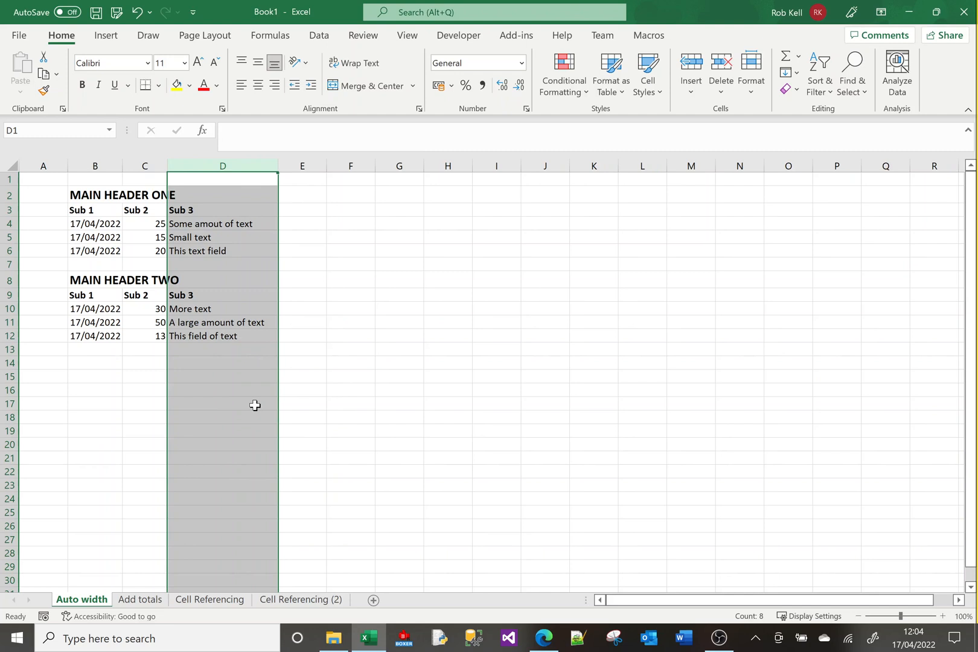
left_click(265, 367)
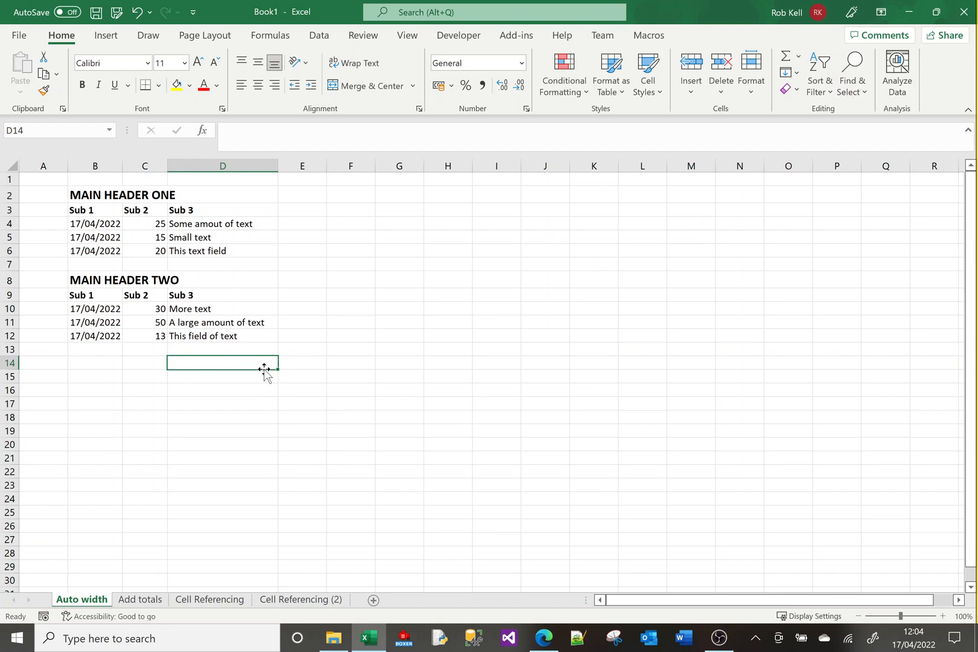
- Auto-fit the widths of columns D and C to their contents
double_click(278, 165)
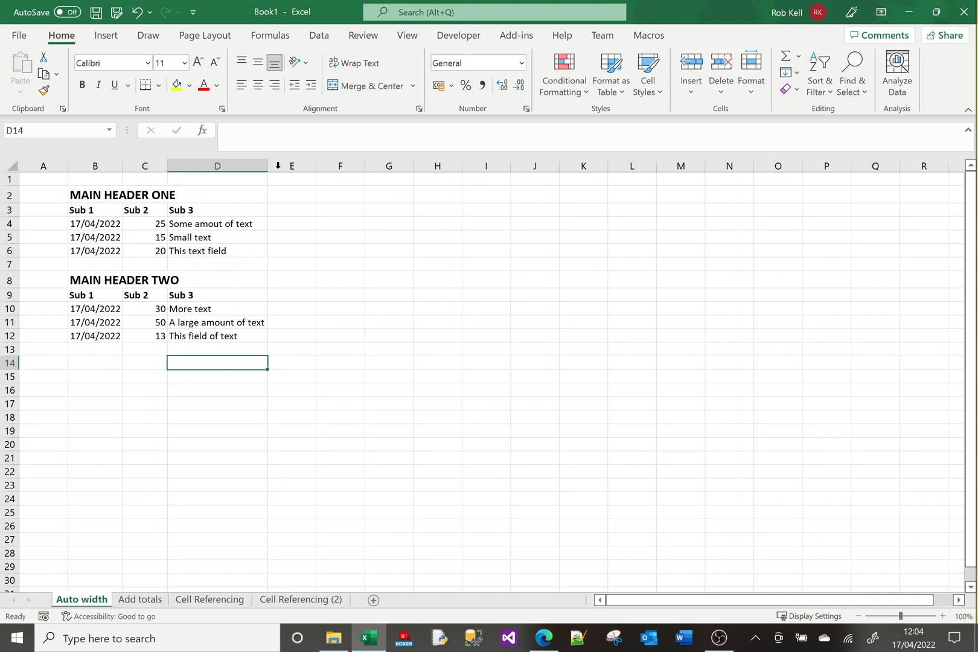
double_click(167, 164)
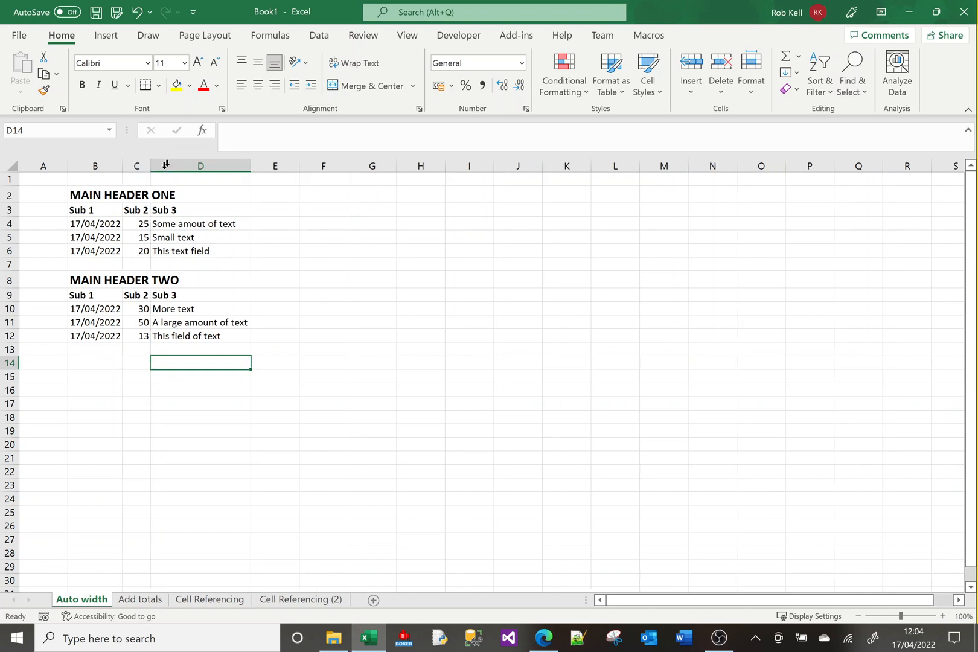
left_click(137, 210)
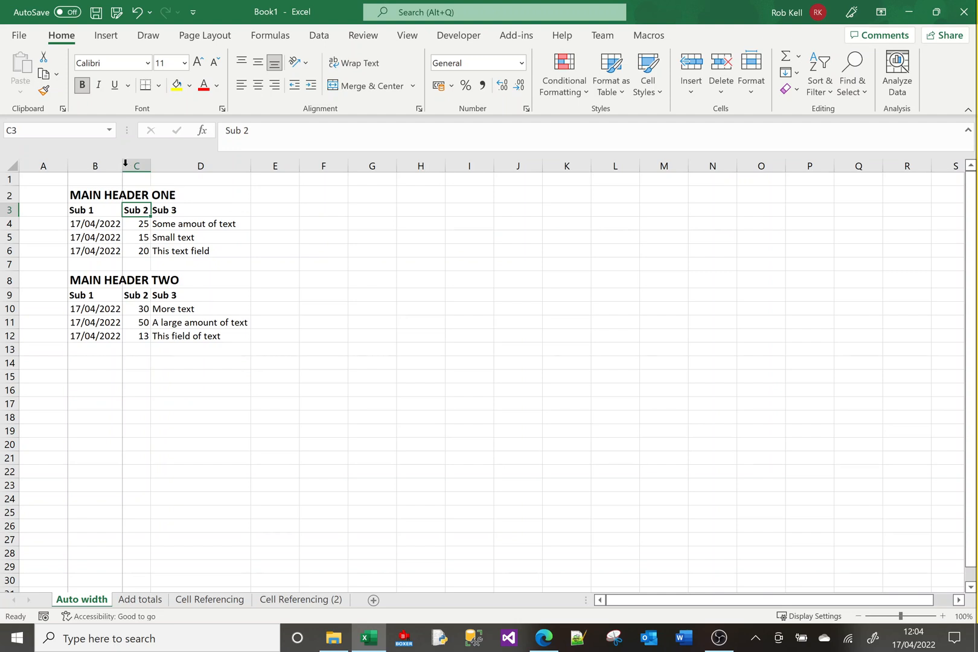
- Auto-fit column B and check how its main headers and dates sit in the column
double_click(124, 165)
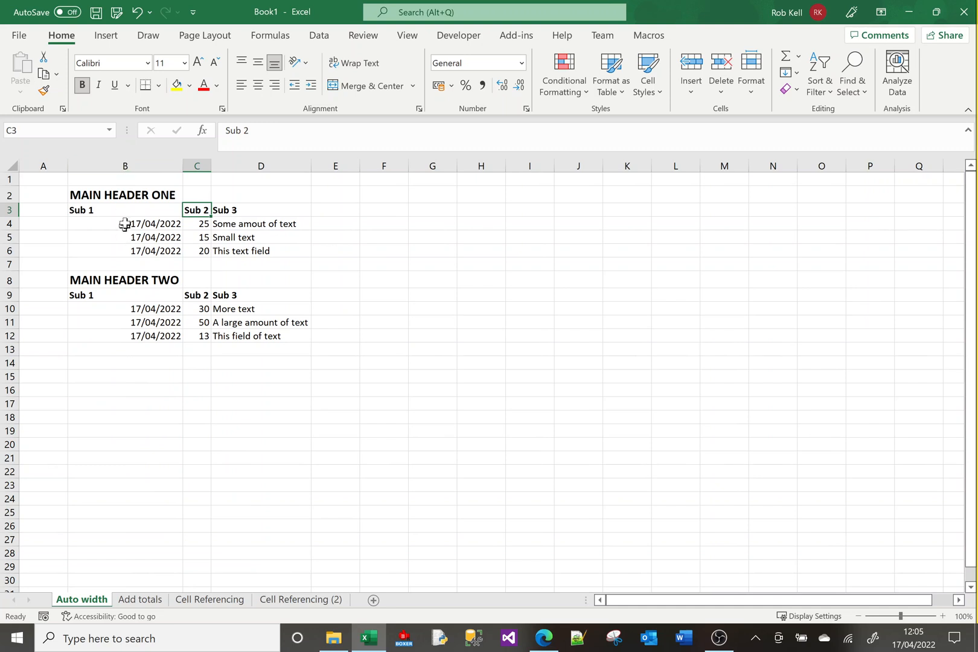
left_click(128, 196)
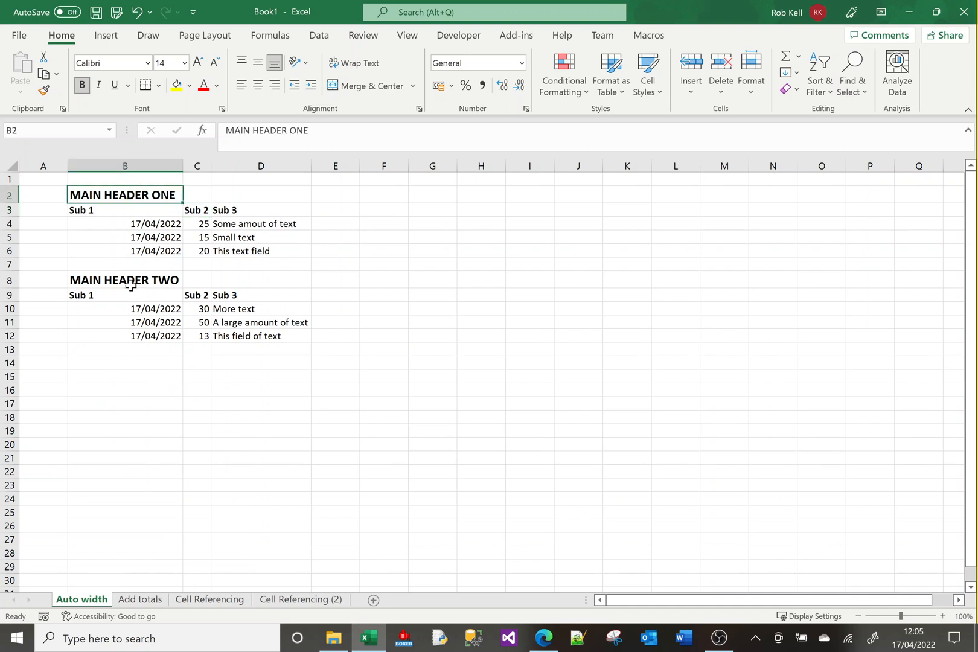
left_click(130, 282)
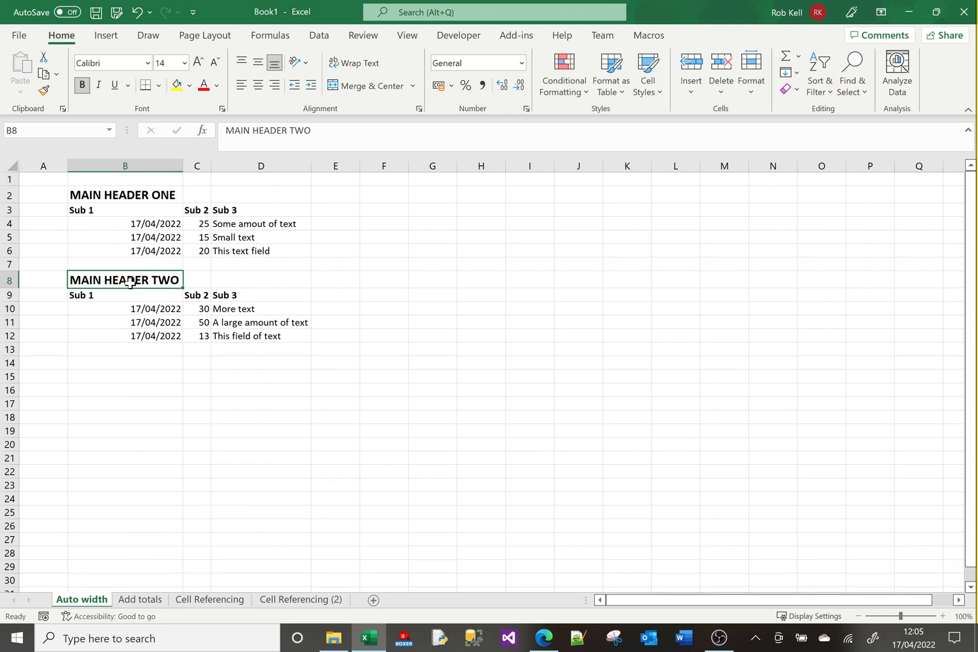
left_click(143, 224)
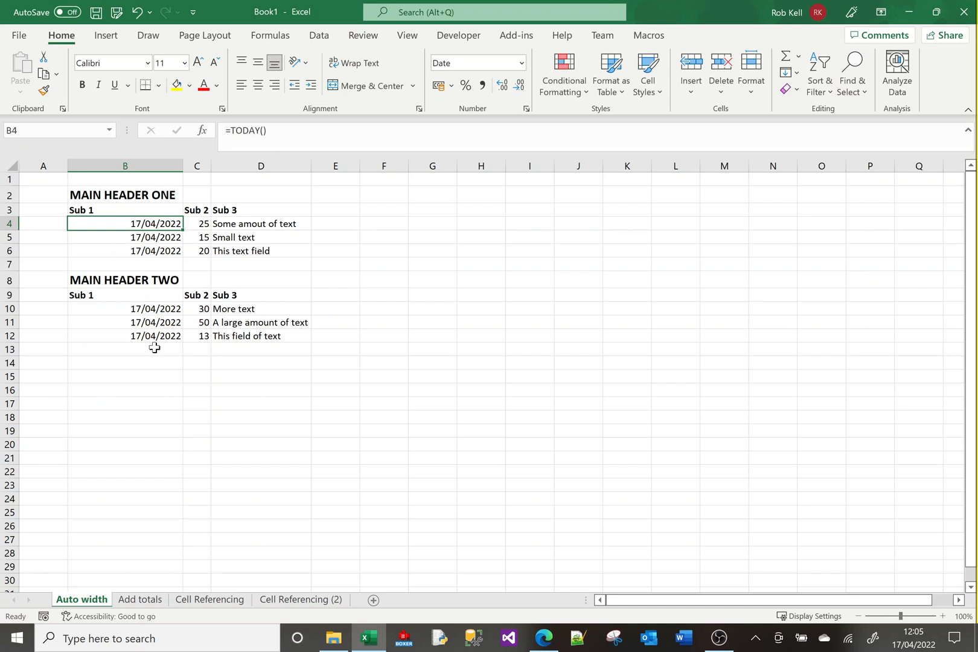
- Merge cells B2:D2 containing MAIN HEADER ONE and left-align the header text
left_click(165, 195)
left_click_drag(180, 195, 224, 195)
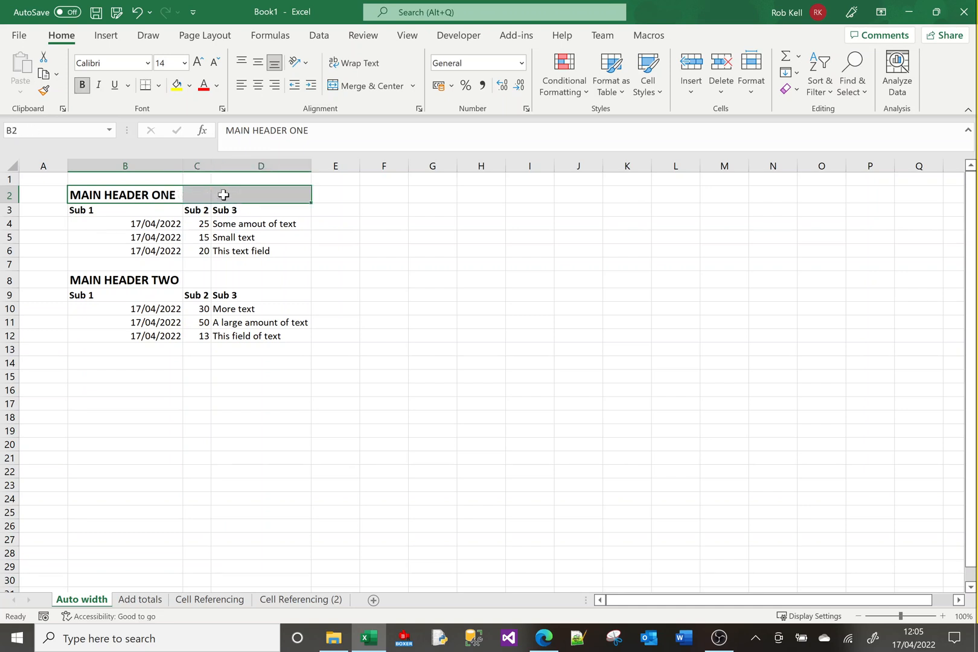
left_click(358, 90)
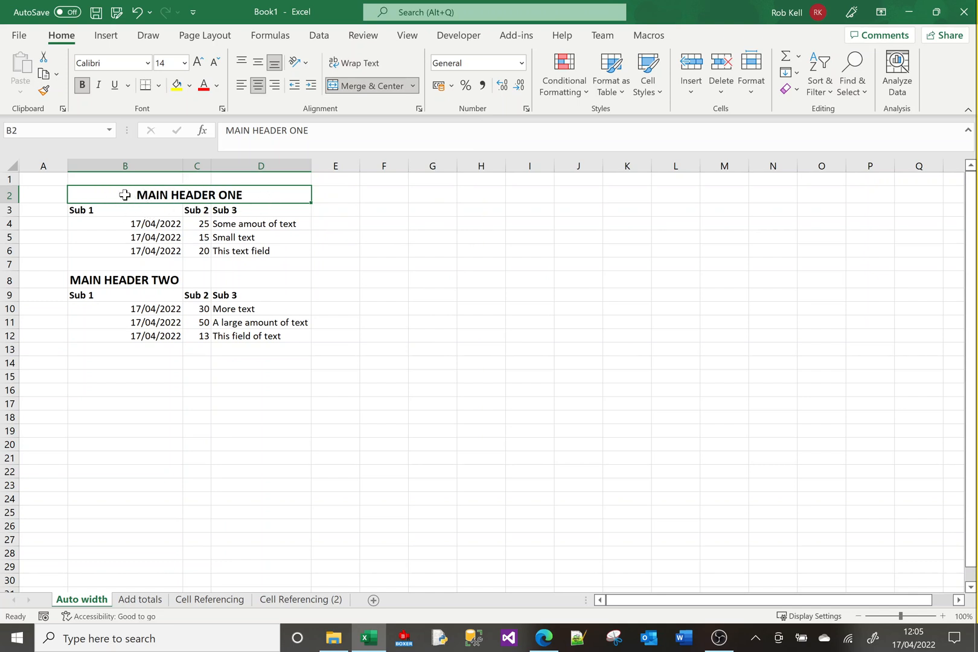
left_click(240, 87)
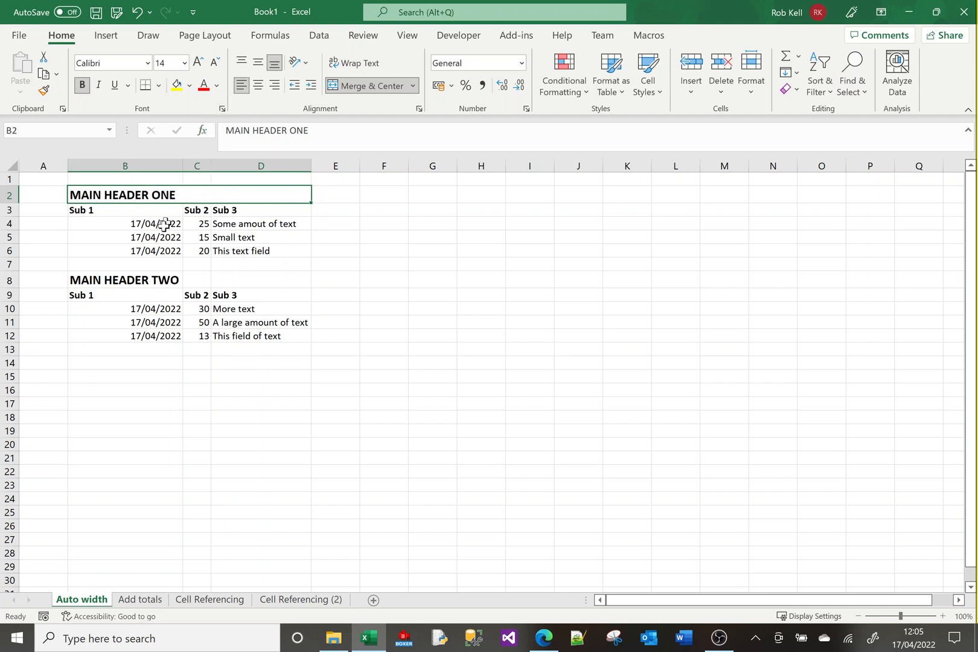
- Merge cells B8:D8 containing MAIN HEADER TWO through the cell format alignment settings
left_click(152, 284)
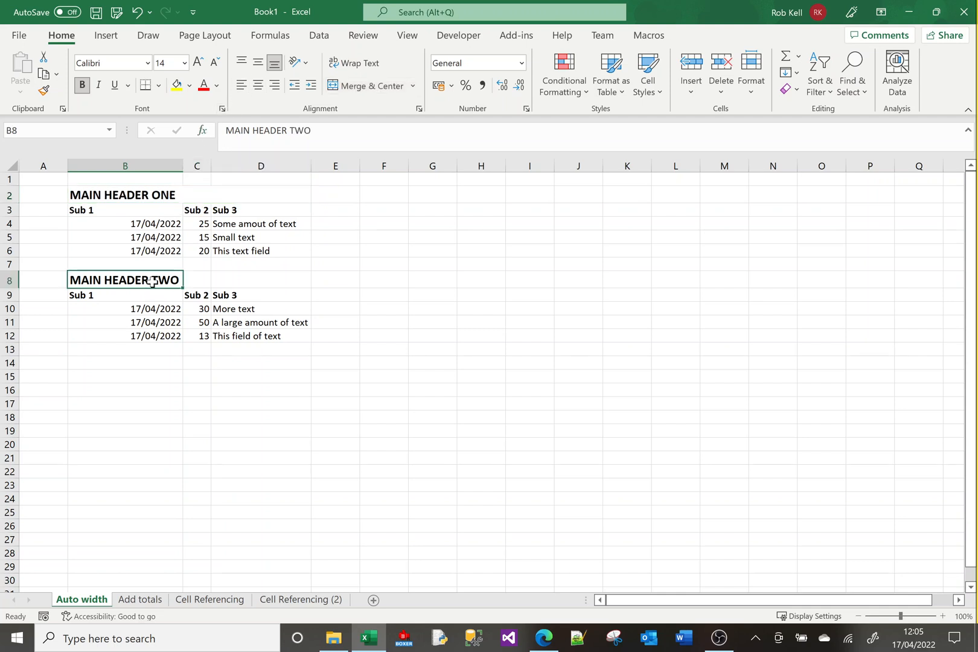
key("shift+Right")
key("shift+Right")
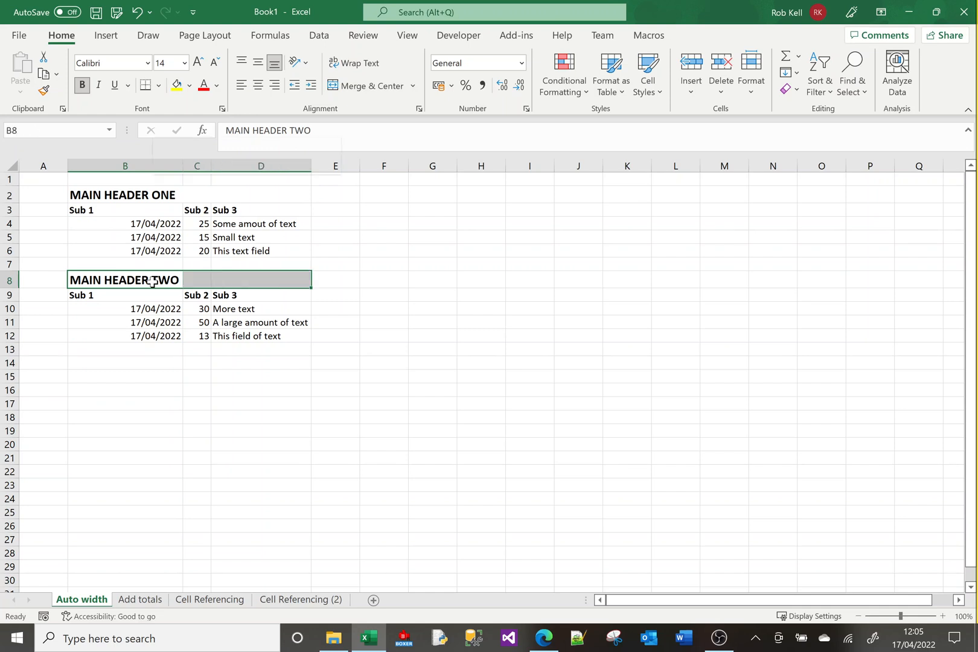
right_click(152, 282)
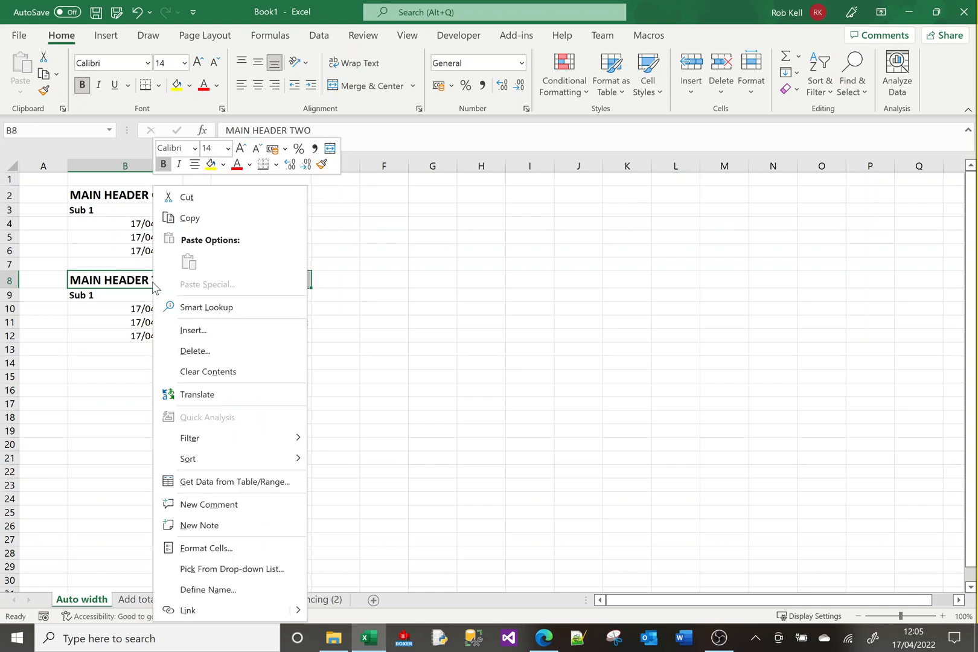
left_click(227, 545)
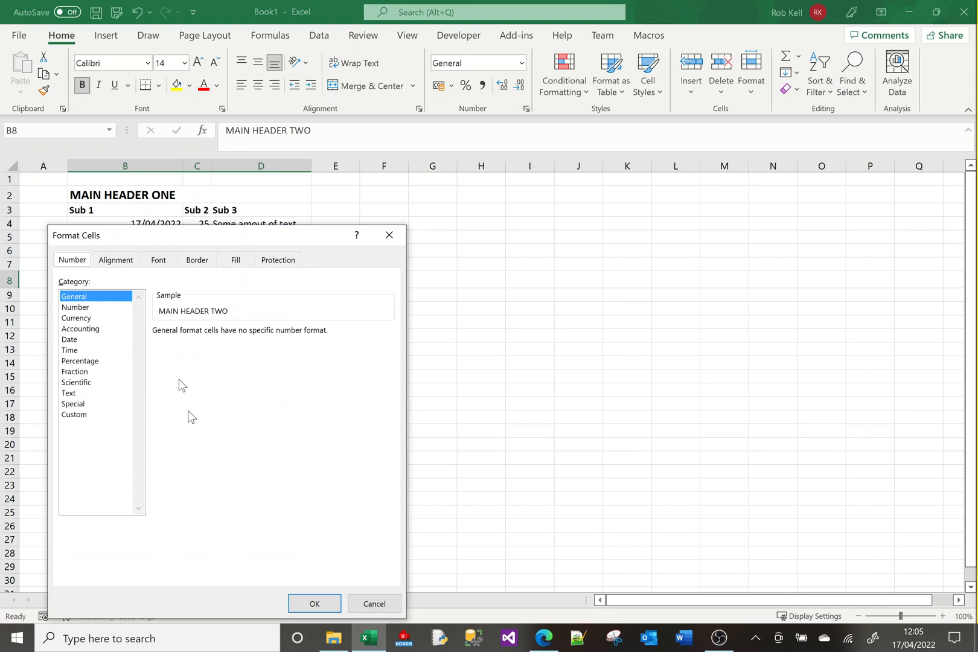
left_click(118, 261)
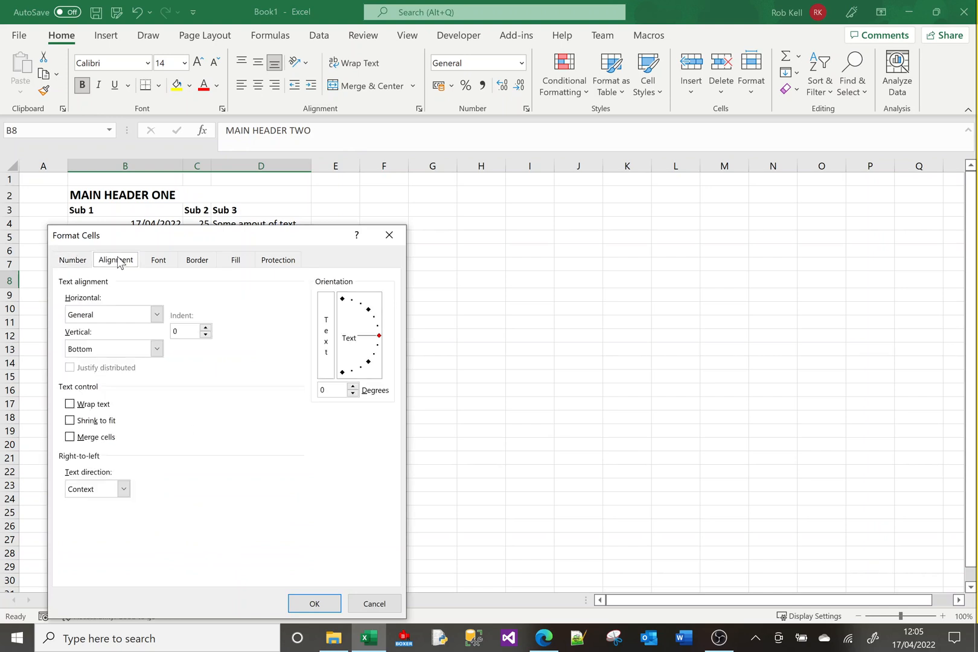
left_click(70, 438)
left_click(321, 607)
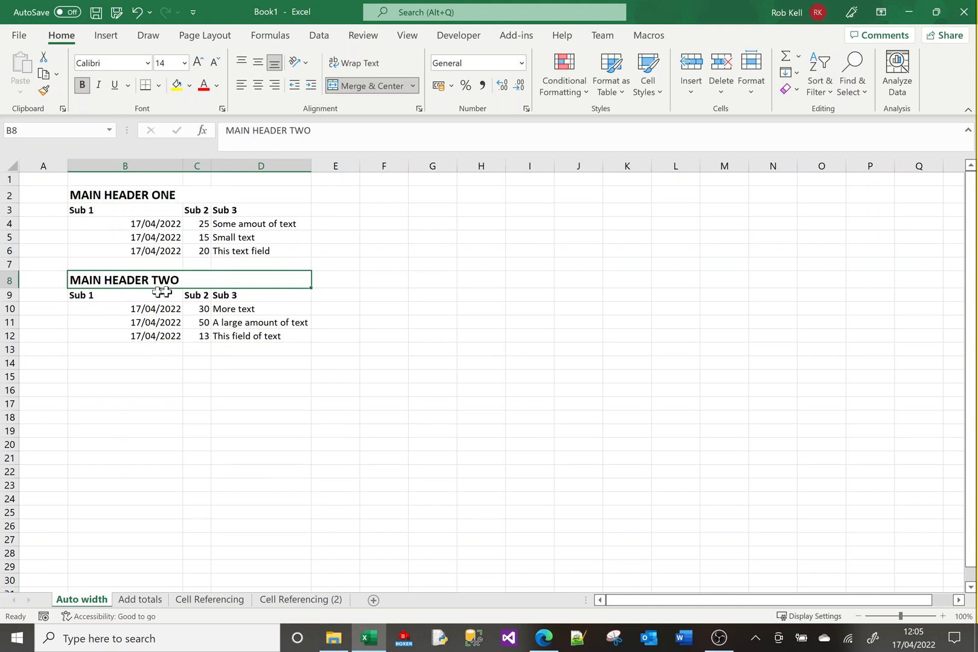
- Auto-fit column B to its unmerged contents
double_click(179, 165)
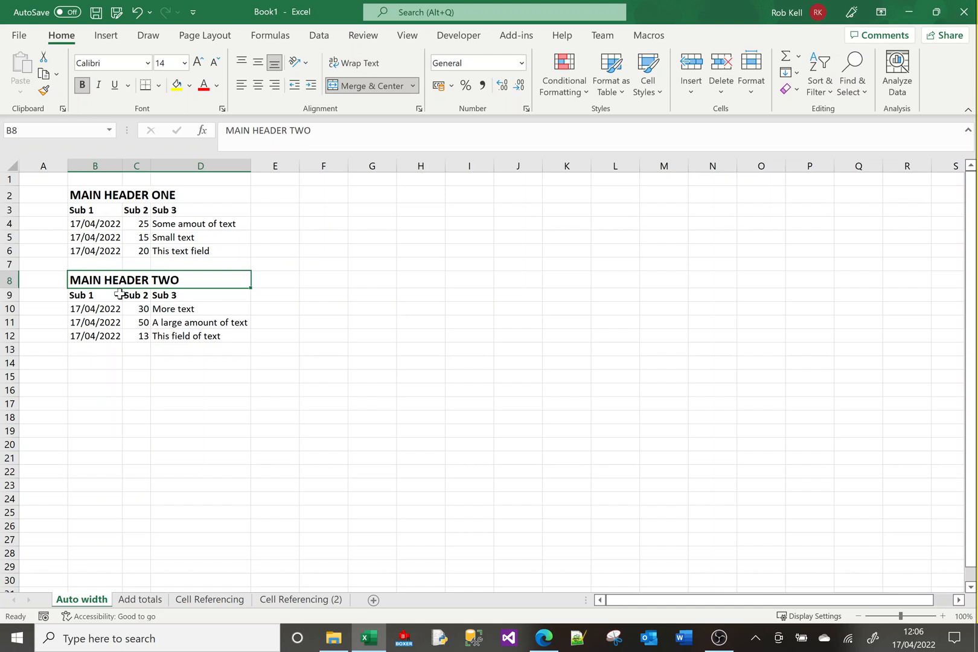
left_click(114, 352)
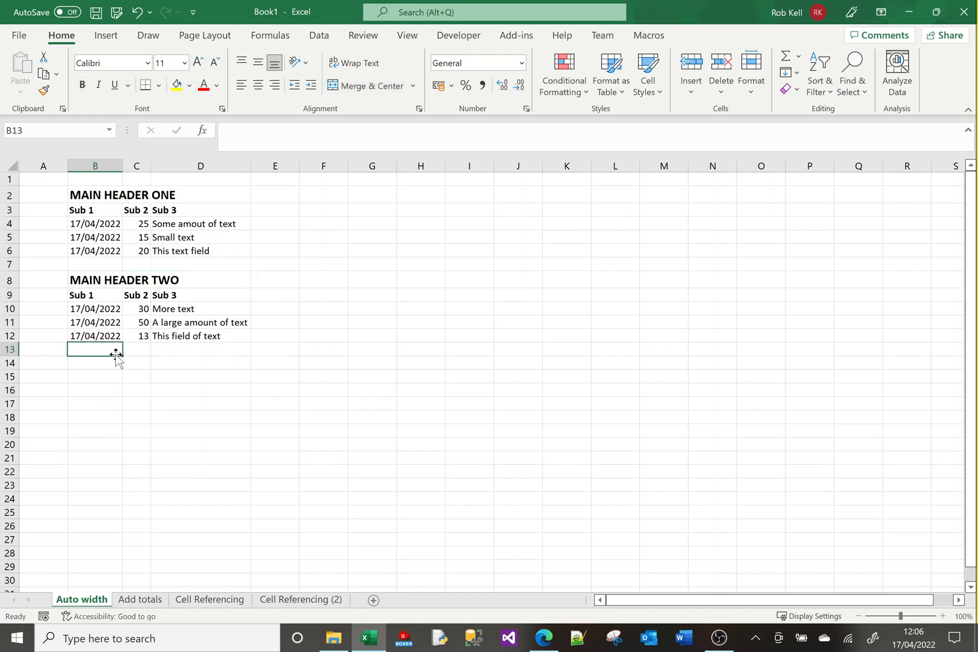
- Switch to the Add totals sheet and select the January total cell B7
left_click(140, 600)
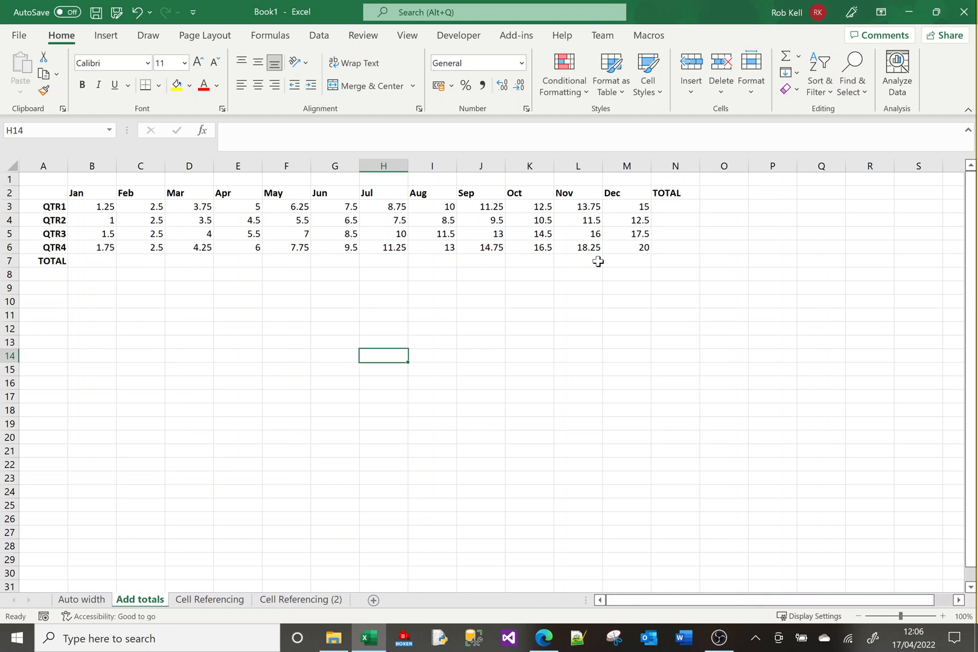
left_click(92, 262)
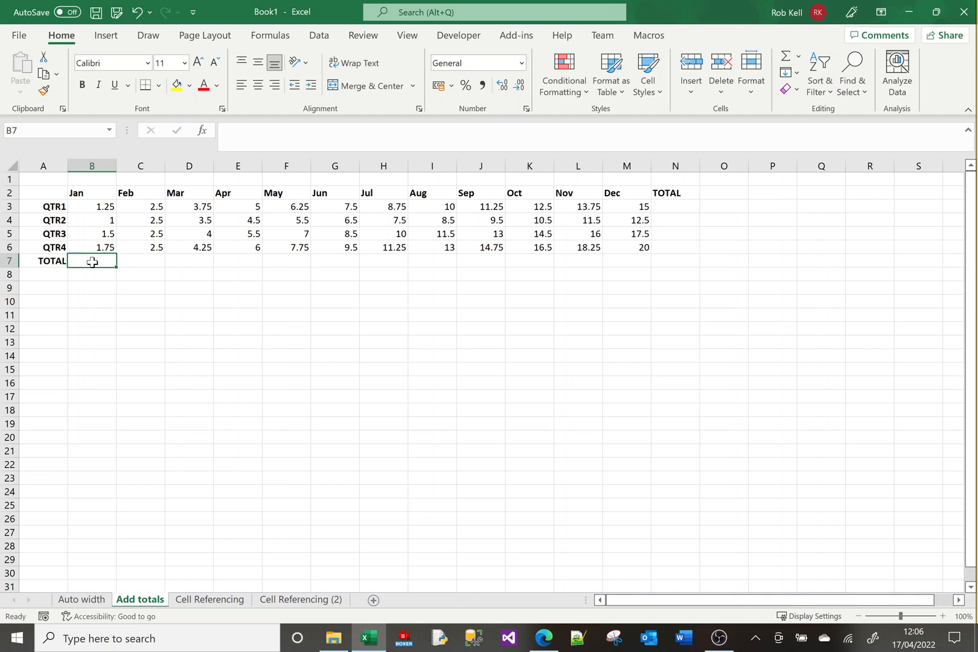
type("=")
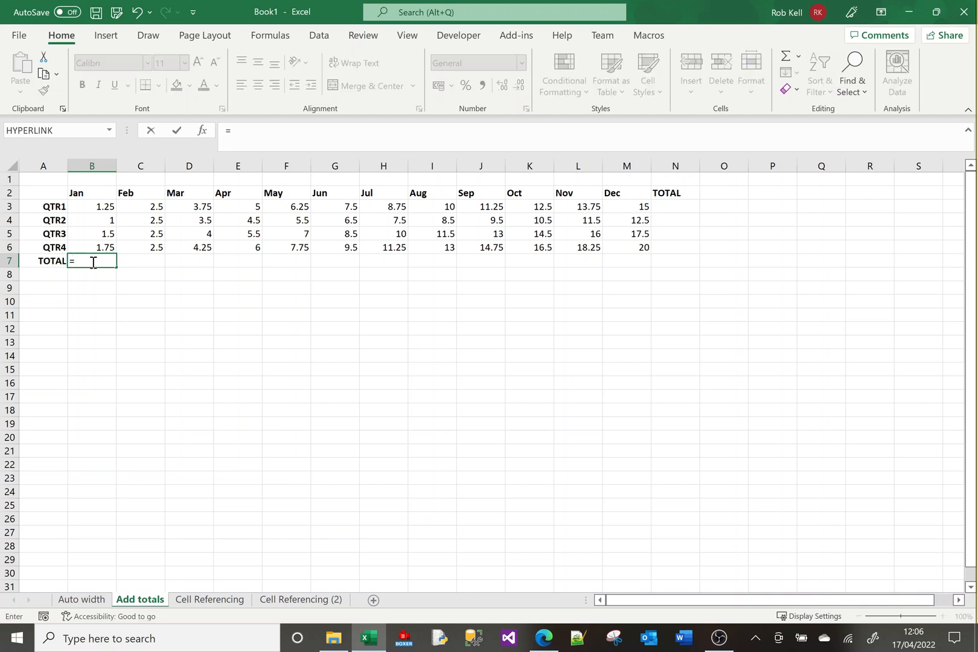
key("BackSpace")
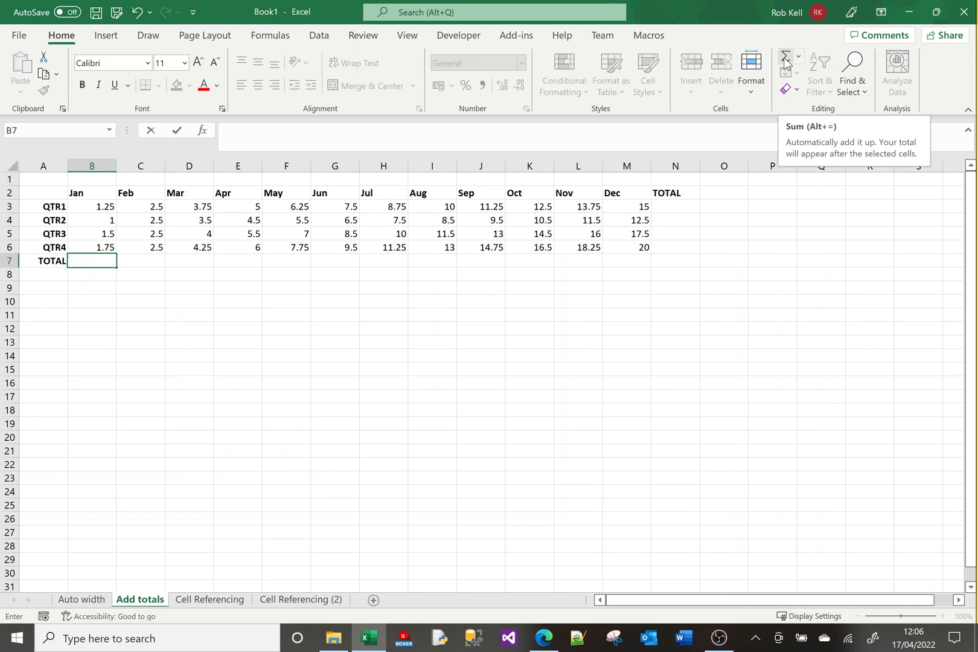
key("Escape")
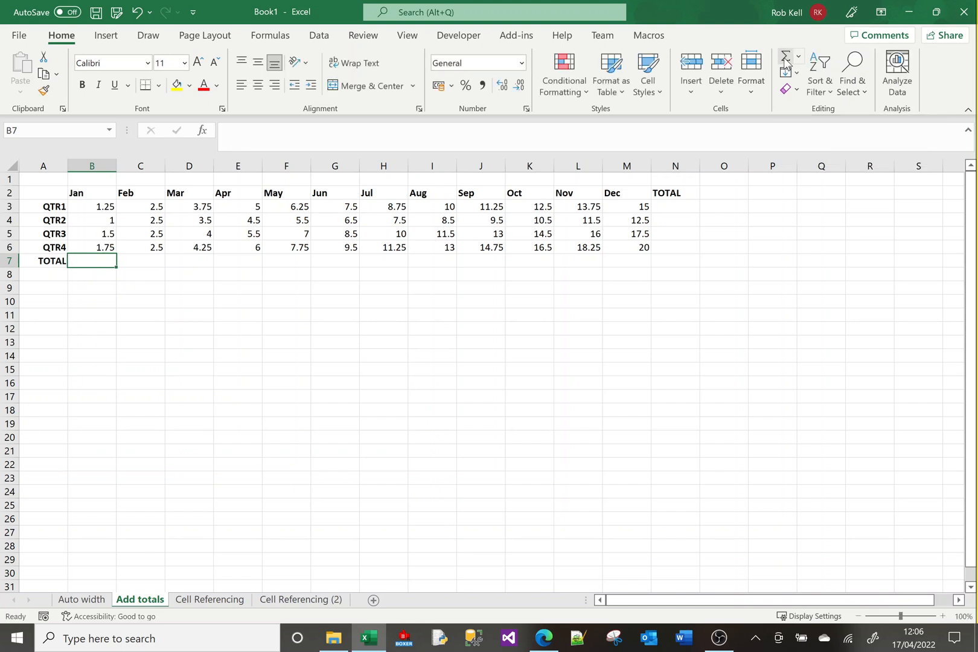
- Use AutoSum to total January's B3:B6 in B7 and QTR1's B3:M3 in N3
left_click(785, 59)
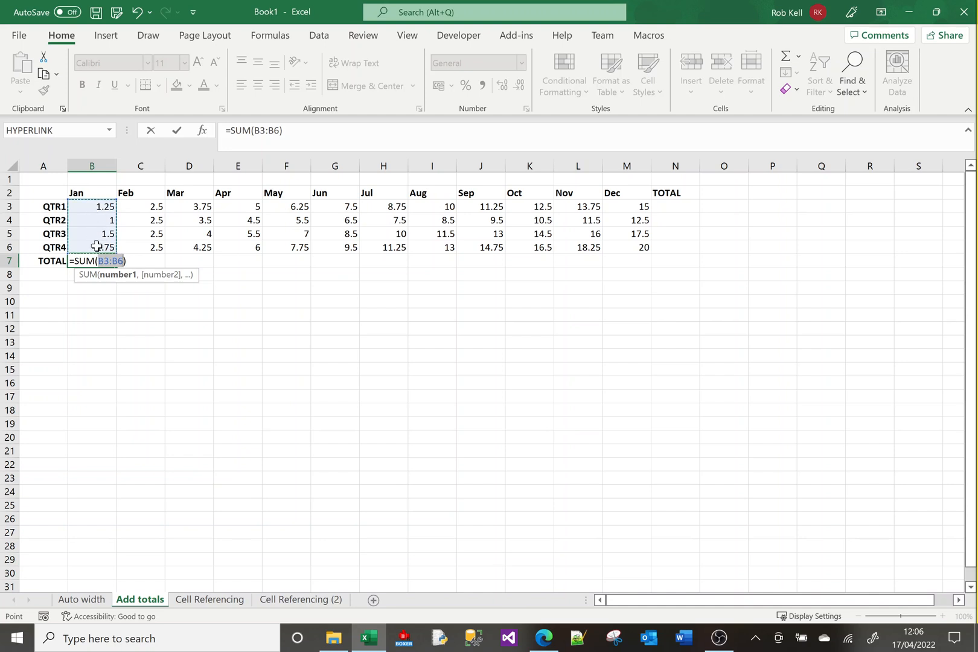
key("Return")
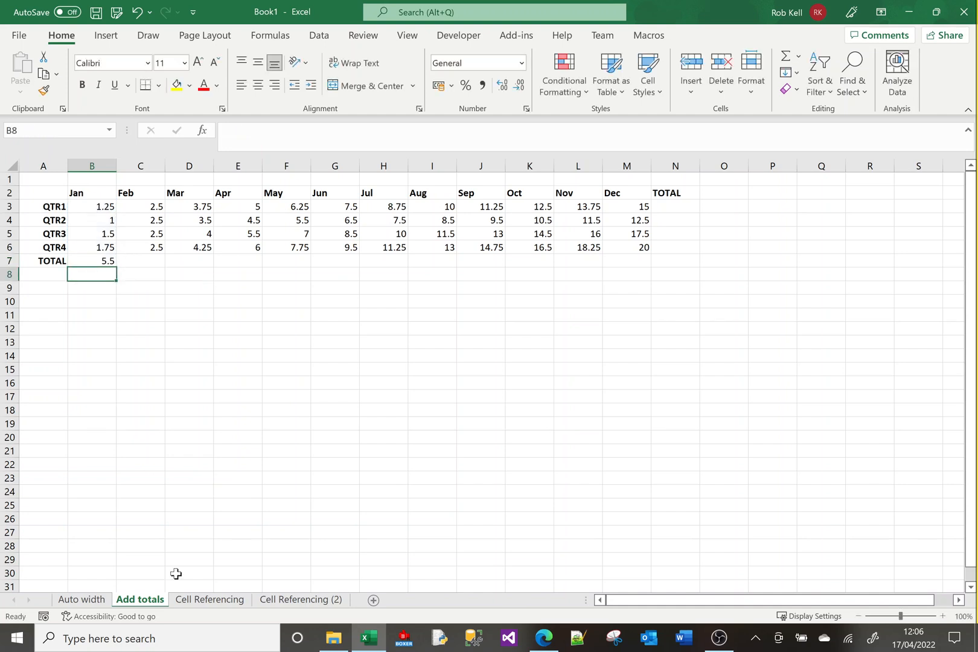
left_click(676, 209)
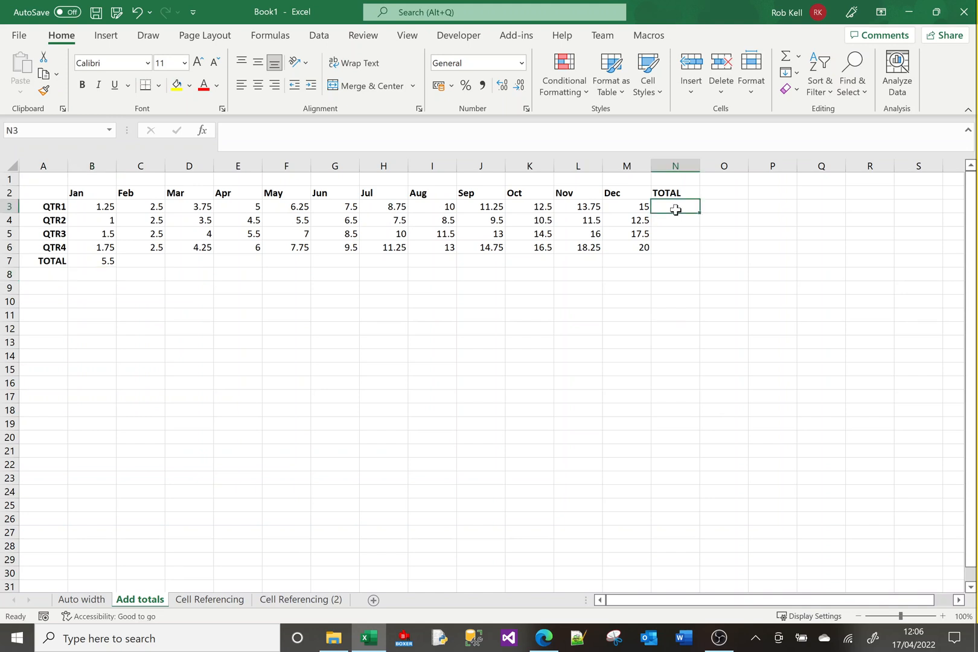
left_click(786, 57)
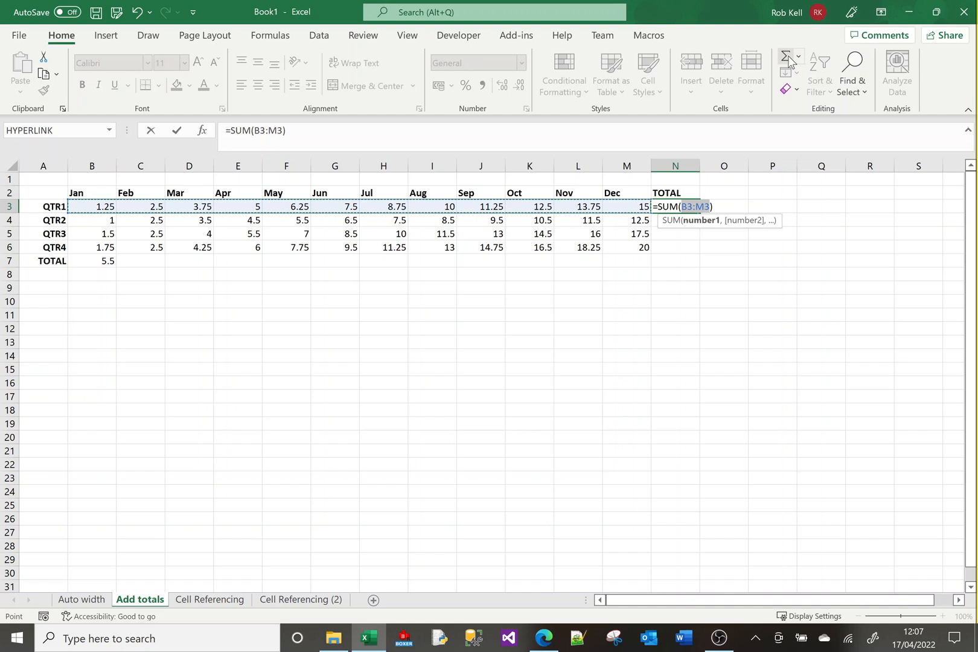
key("Return")
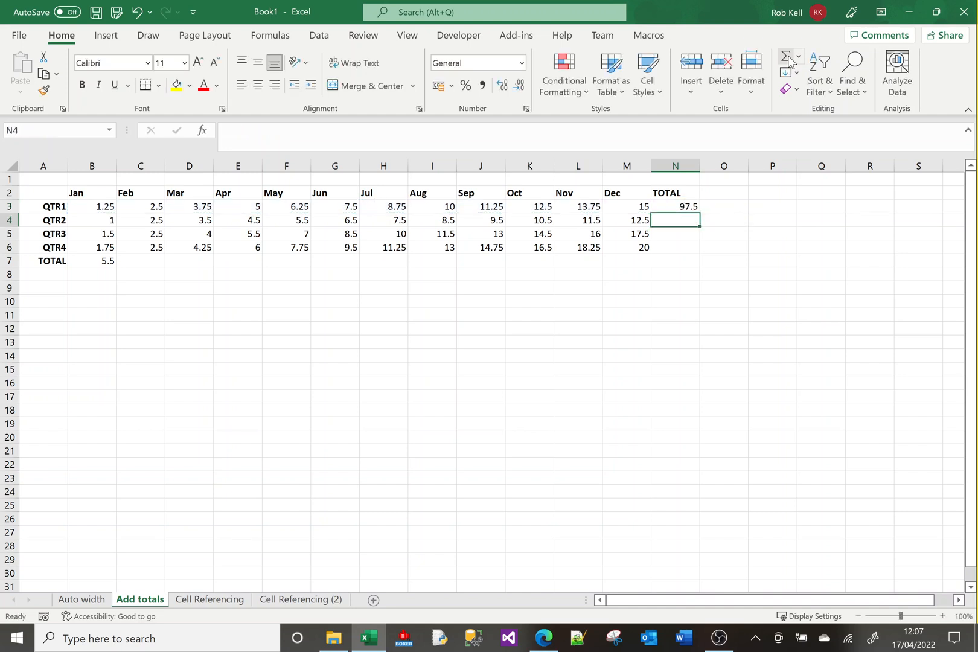
key("Up")
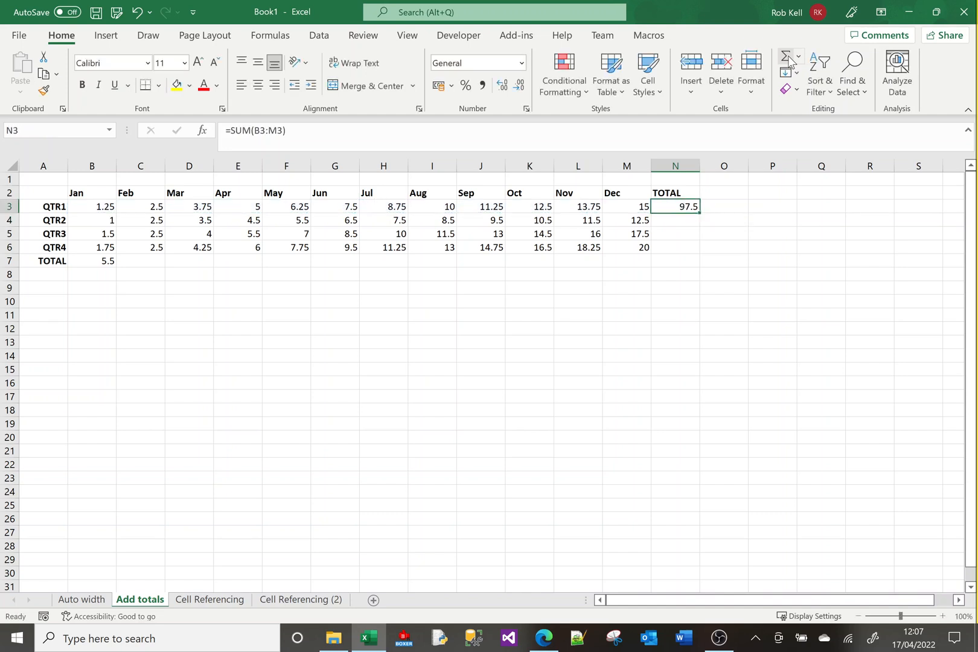
- Clear the QTR1 total in N3 and total February in C7 with the formula =SUM(C3:C6)
key("Delete")
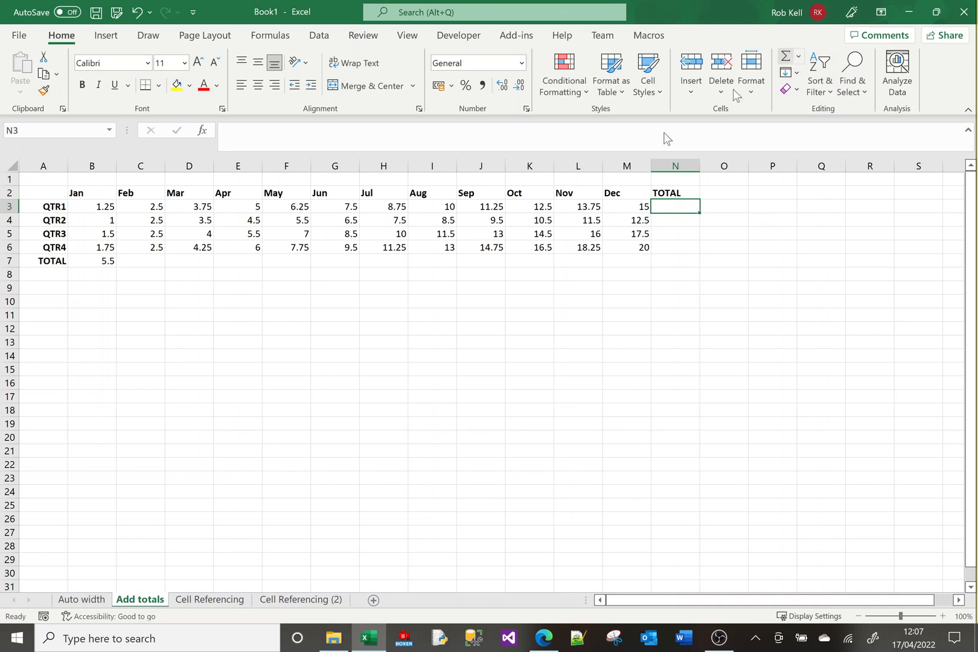
left_click(105, 260)
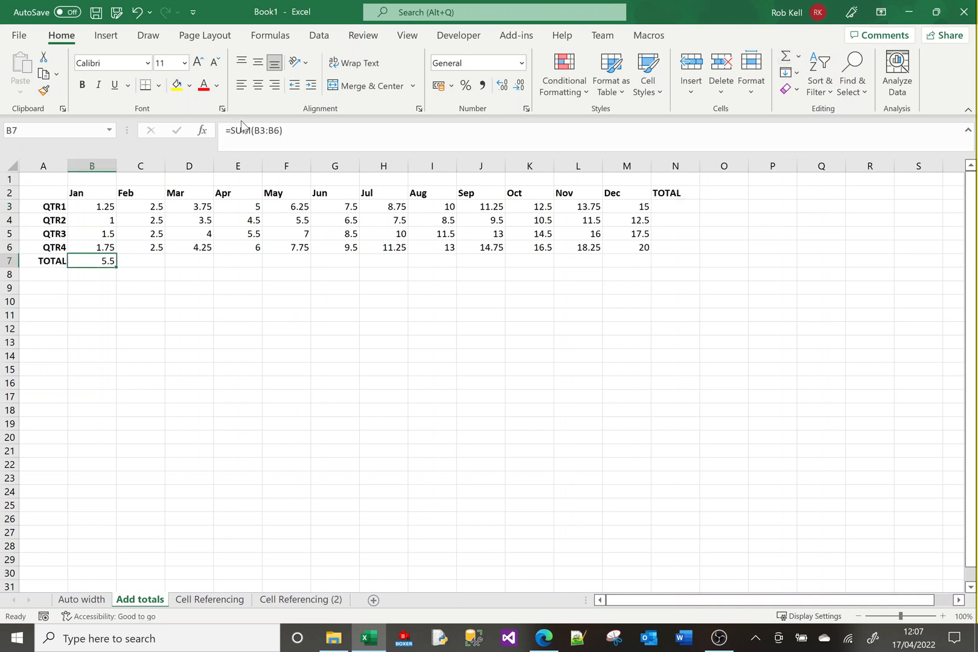
key("Right")
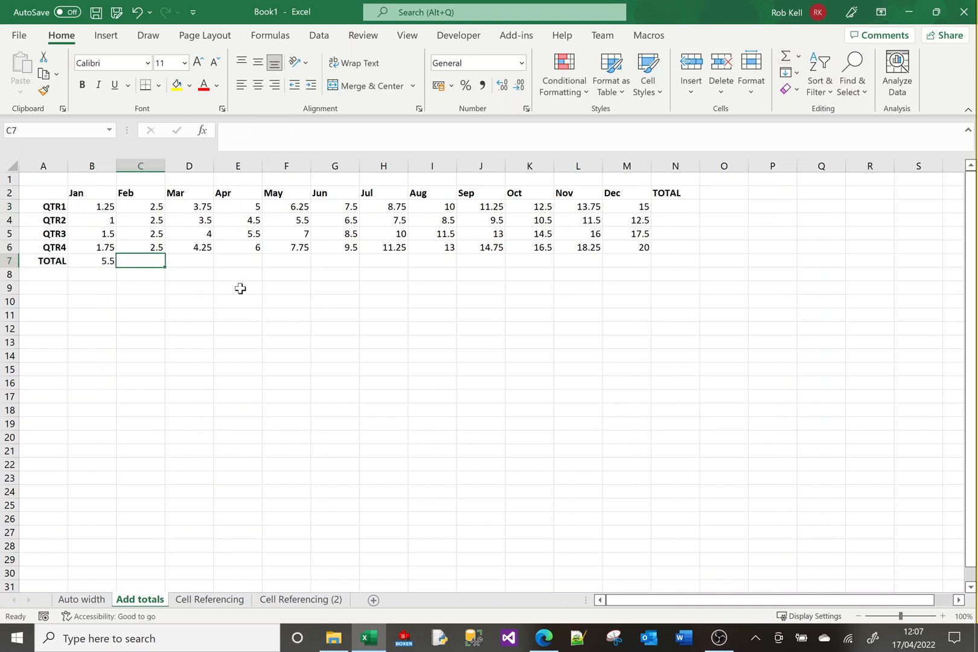
type("=sum(")
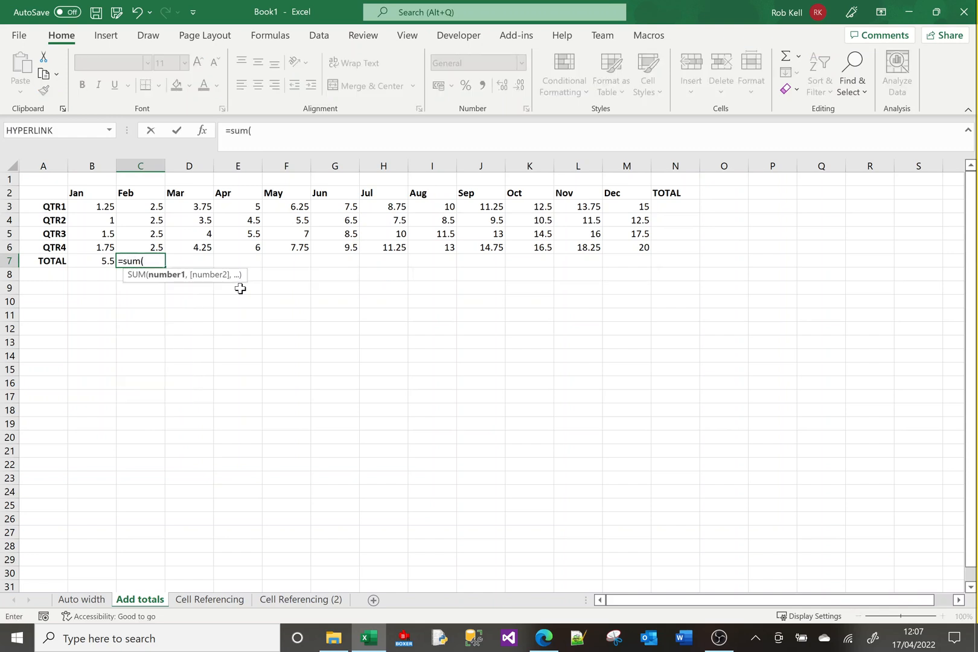
key("Up")
key("Up")
key("Up")
key("Up")
type(":")
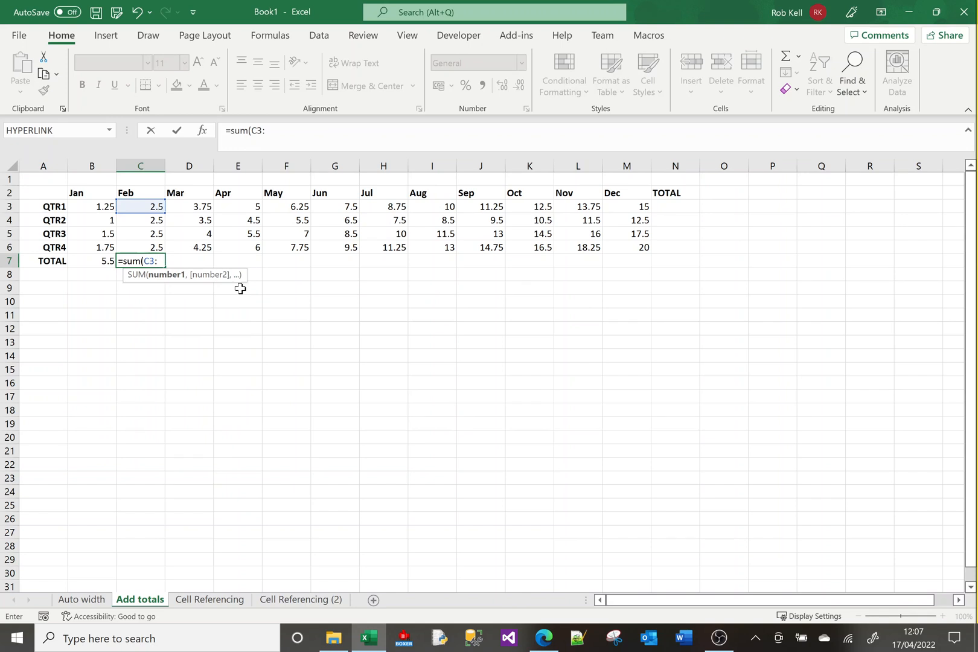
type("C6")
key("Return")
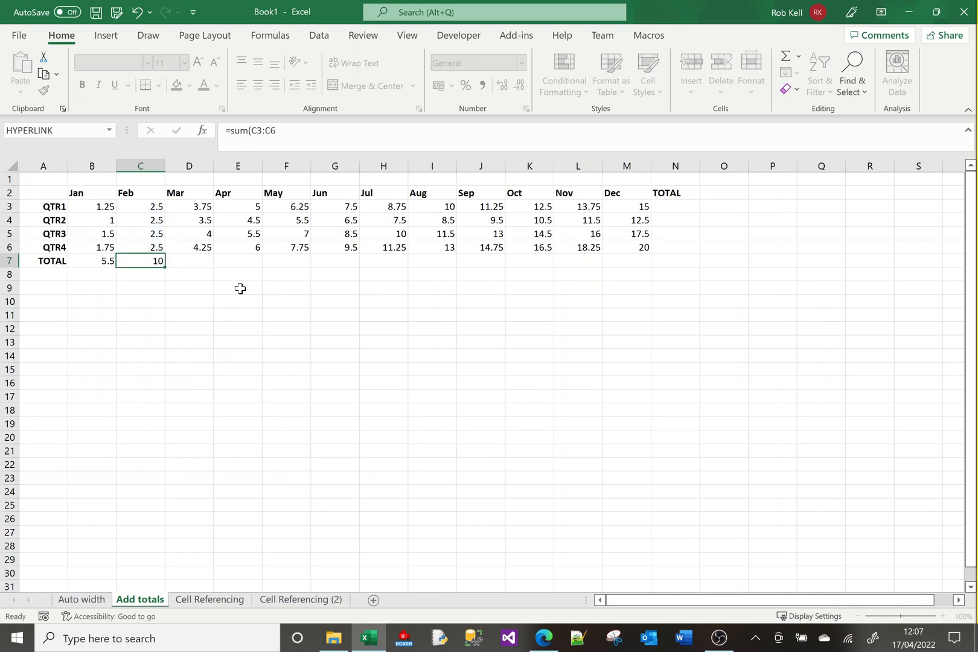
key("Up")
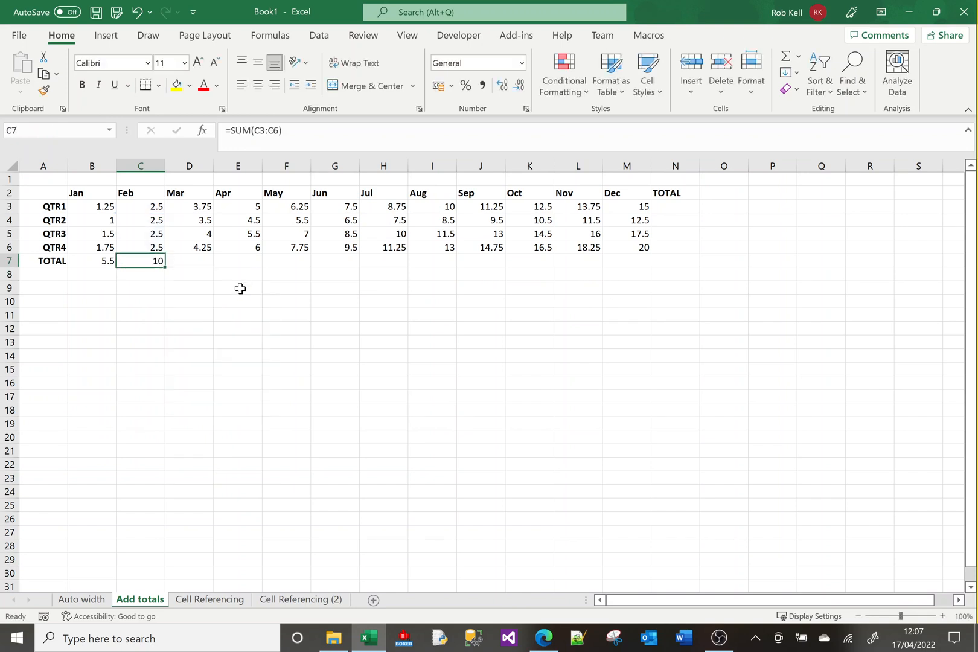
- Clear the January and February totals in B7:C7 and use AutoSum to total all twelve months in B7:M7
key("Left")
key("Right")
key("shift+Left")
key("Delete")
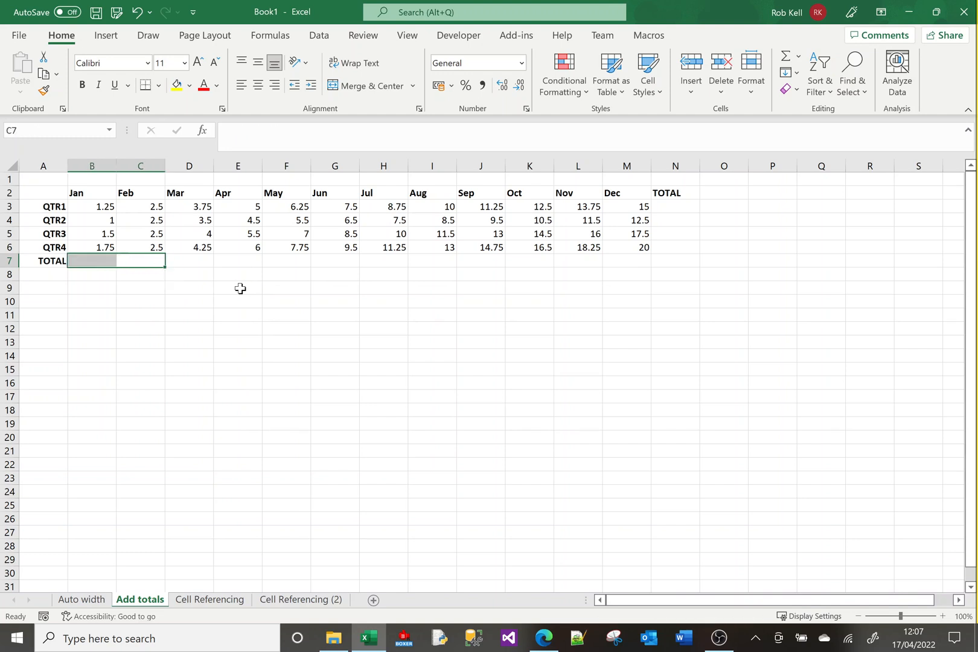
left_click(240, 289)
left_click(99, 260)
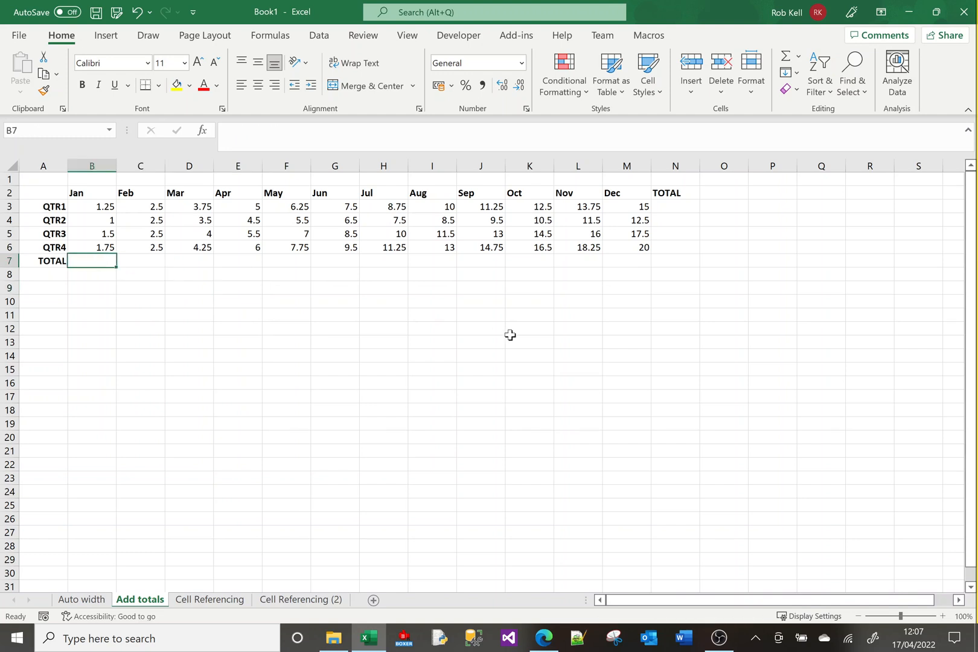
left_click(629, 259, "shift")
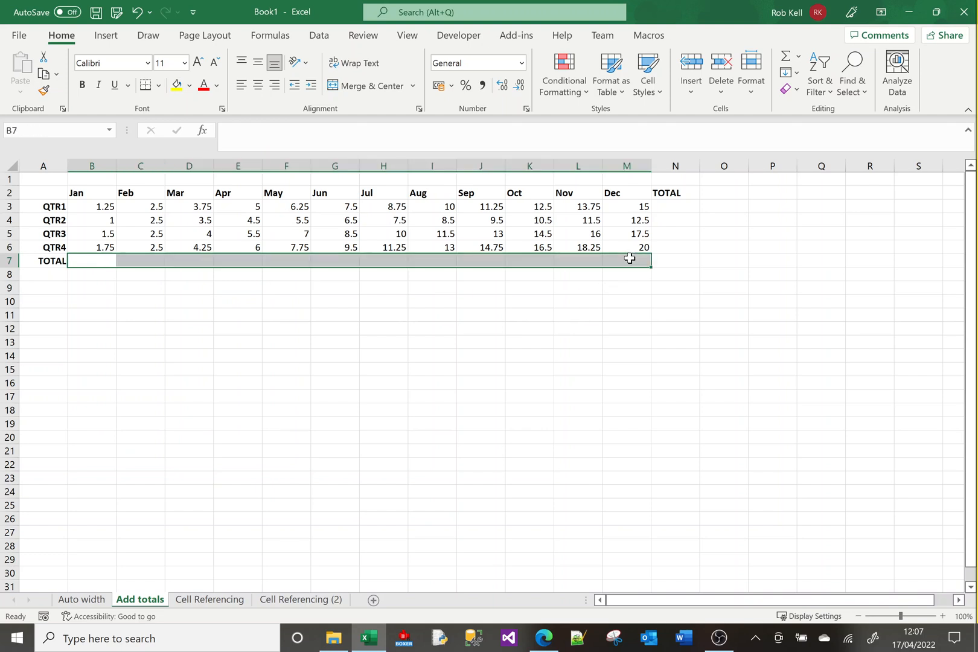
left_click(783, 56)
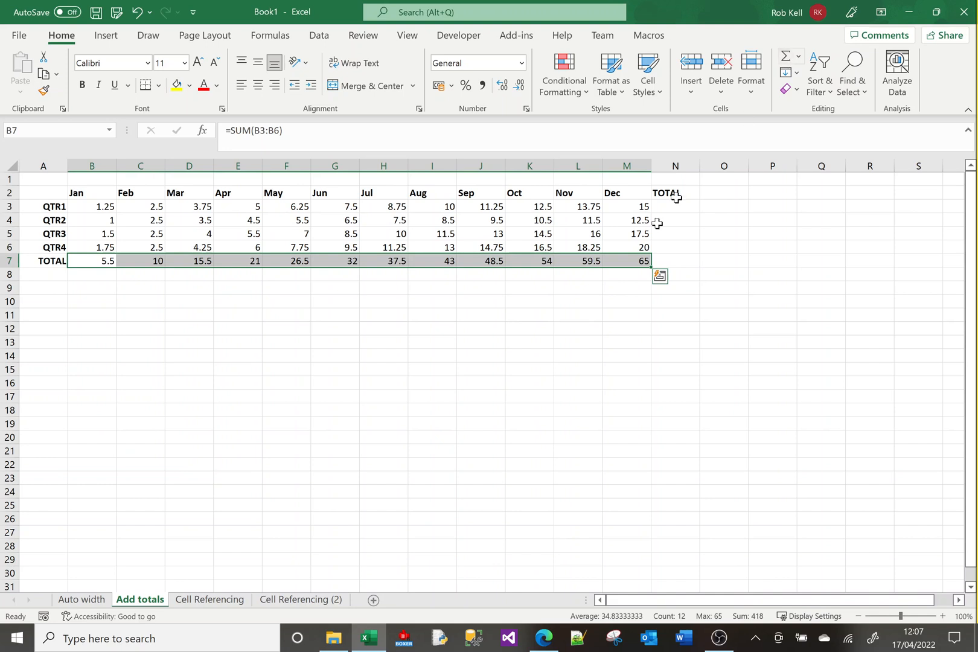
- Delete the monthly totals in B7:M7 and recreate them for the whole range with AutoSum
left_click(625, 258)
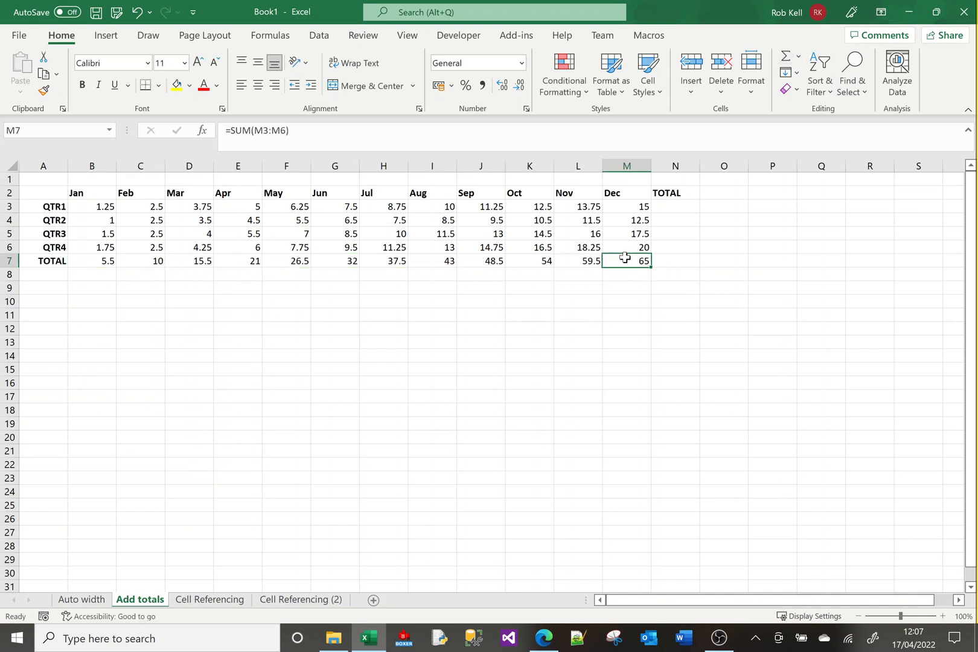
left_click(97, 263, "shift")
key("Delete")
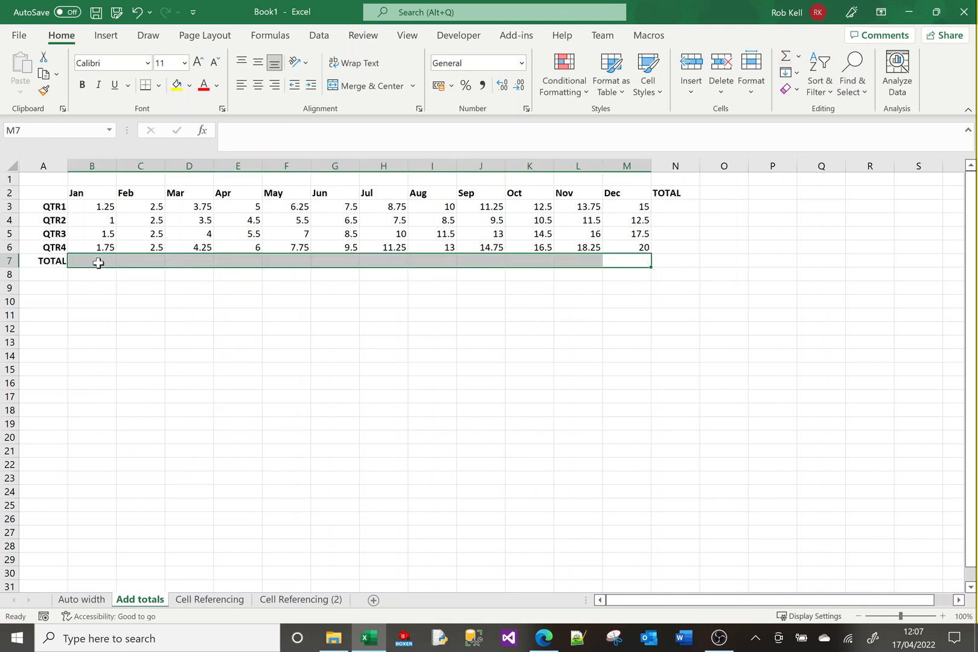
left_click(98, 262)
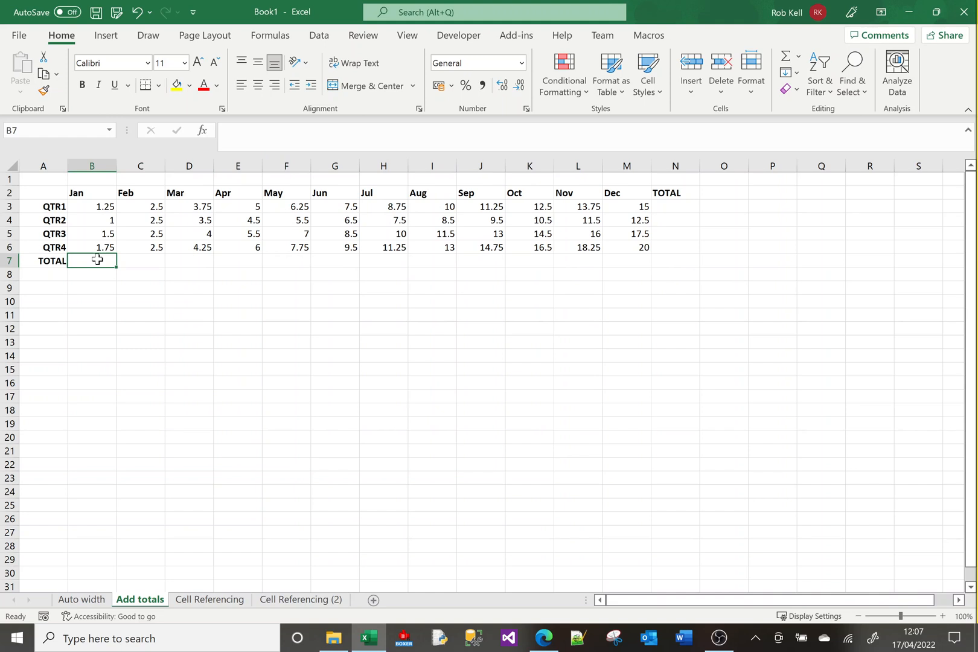
left_click(620, 263, "shift")
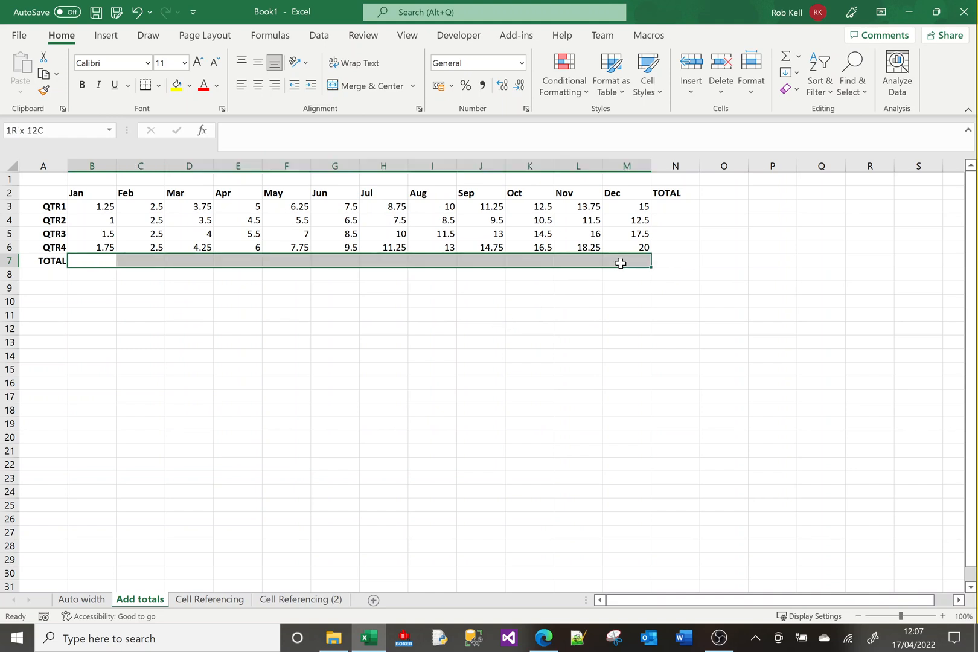
key("alt+equal")
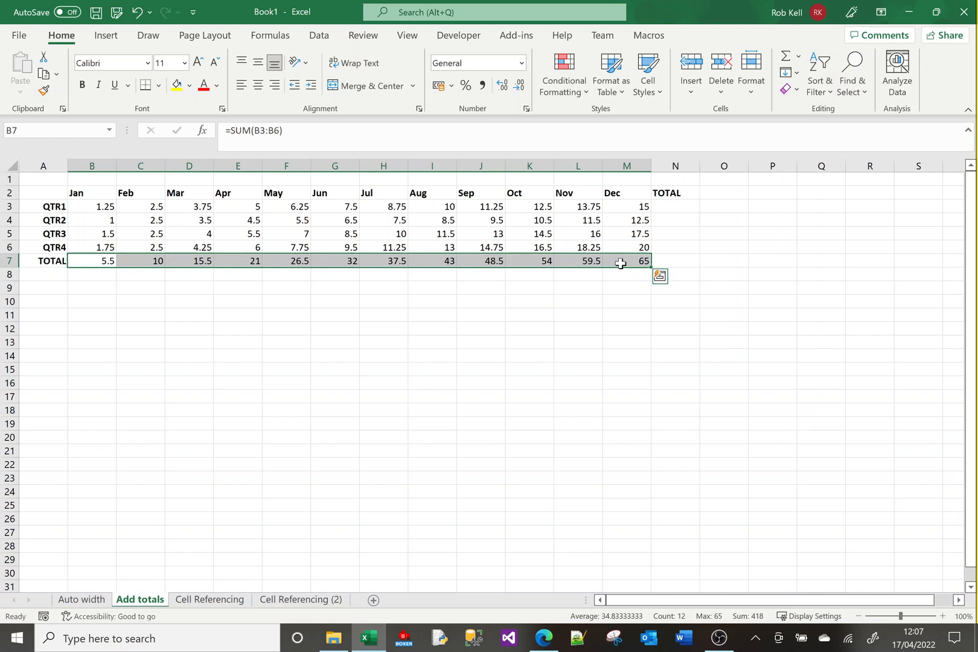
- Use AutoSum to total the QTR1 to QTR4 rows in N3:N6 and clear those row totals again
left_click_drag(663, 209, 671, 247)
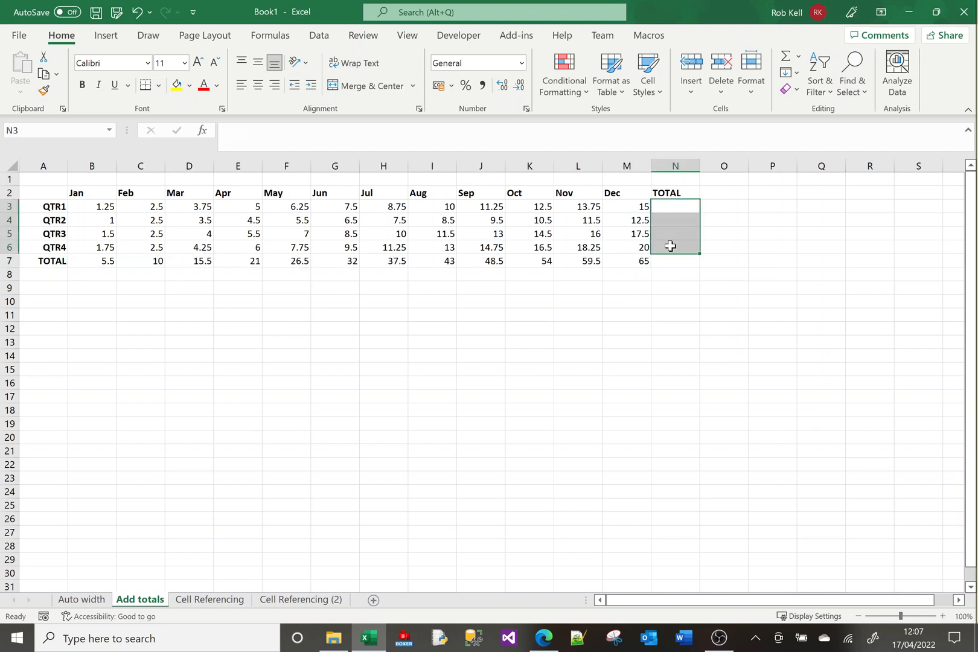
key("alt+equal")
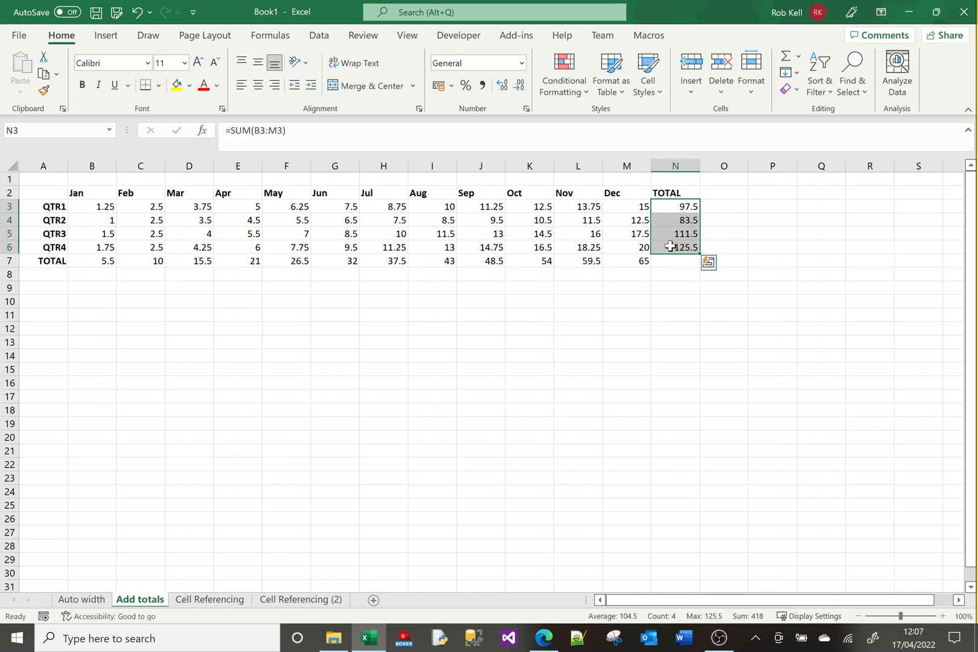
key("Delete")
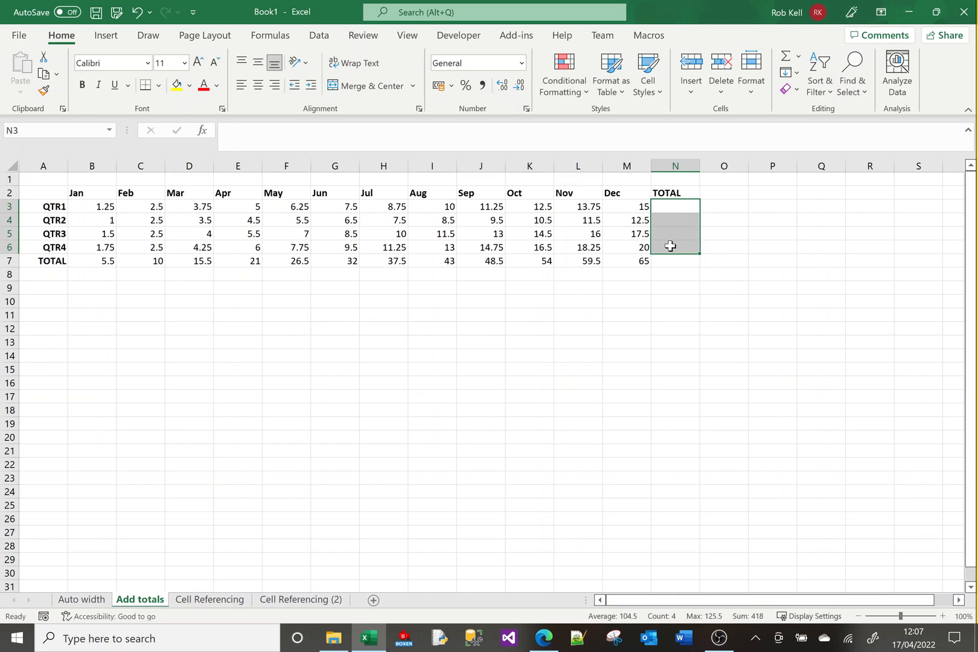
- Clear B7:M7 and add column totals below the data in B3:M6 with the Quick Analysis Sum option
left_click(631, 259)
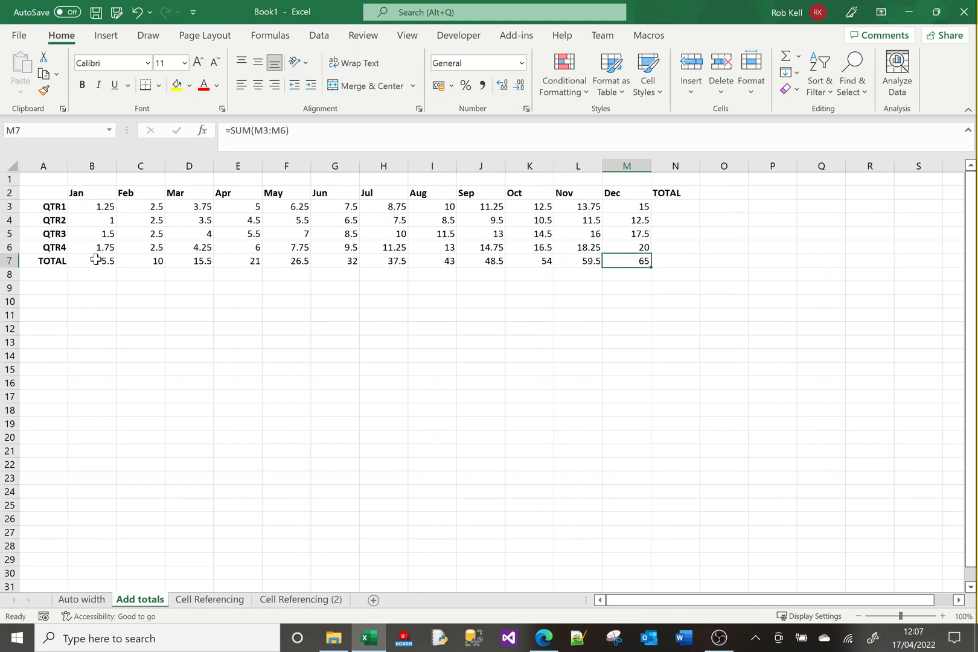
left_click(100, 259, "shift")
key("Delete")
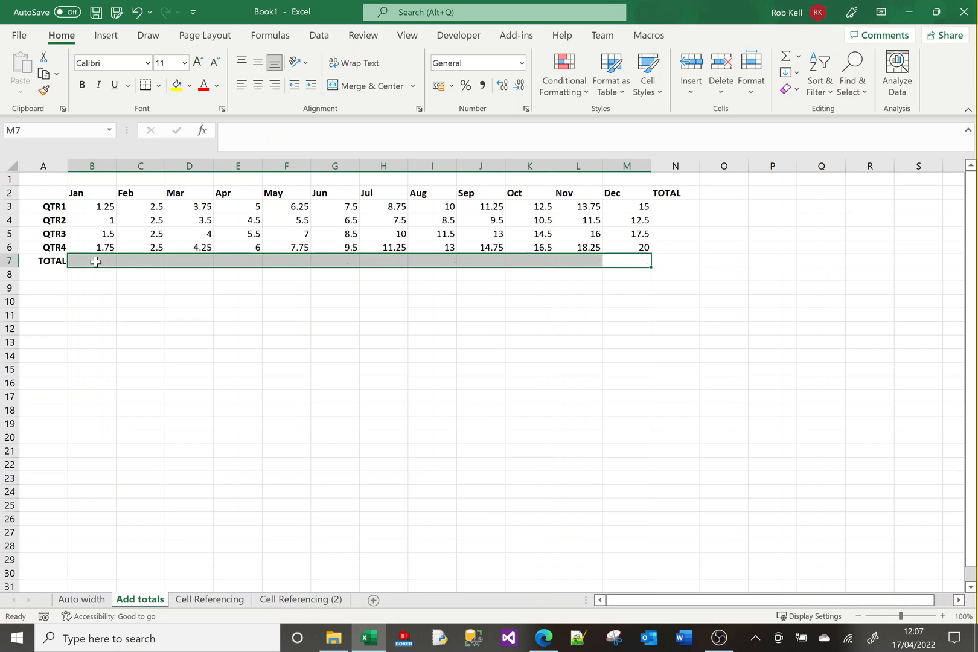
left_click(120, 297)
left_click(103, 207)
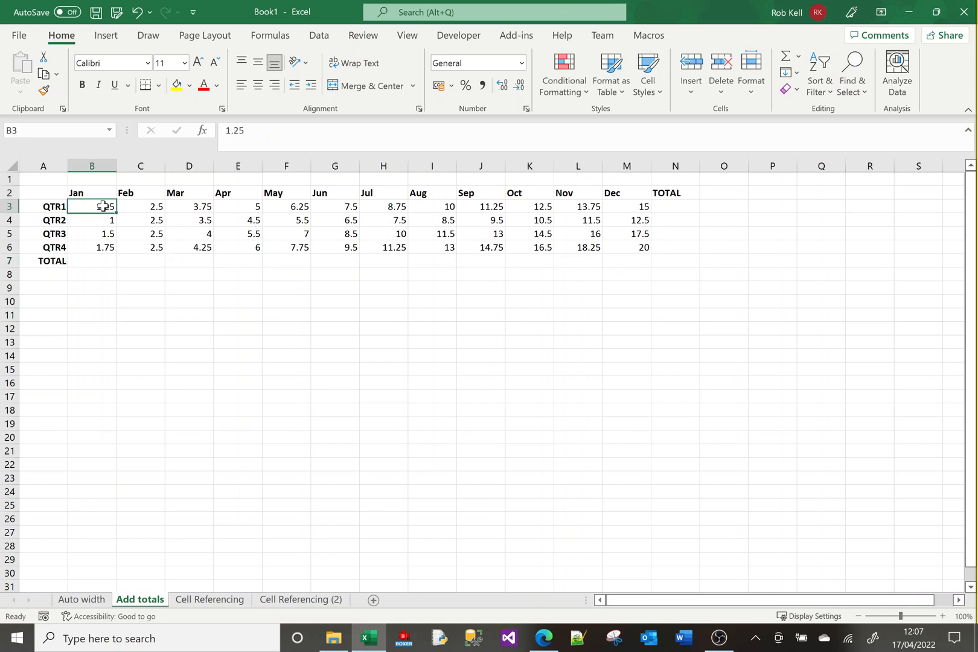
left_click(625, 244, "shift")
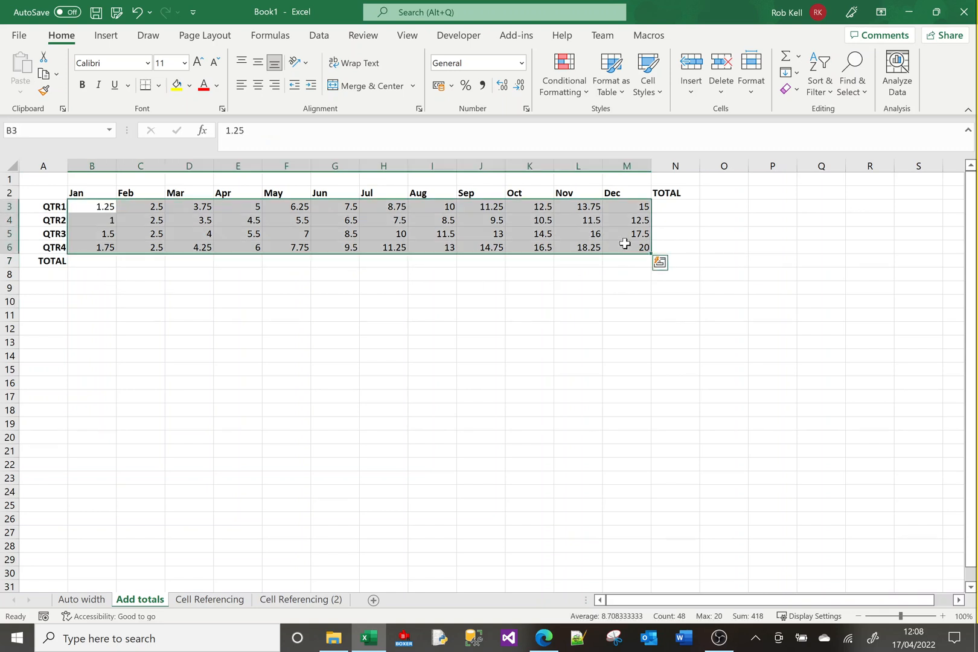
left_click(660, 263)
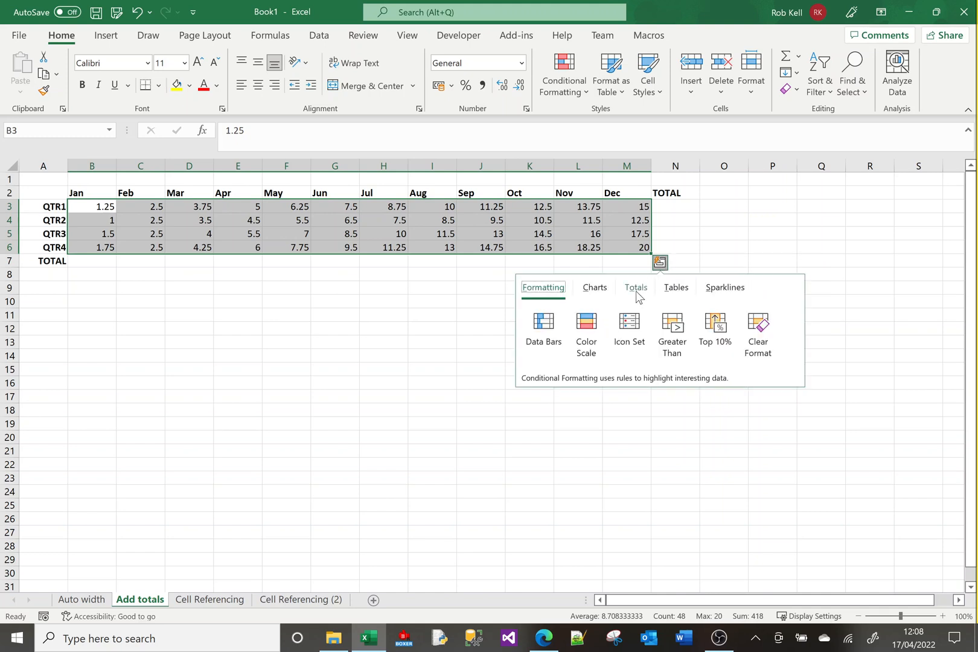
left_click(636, 289)
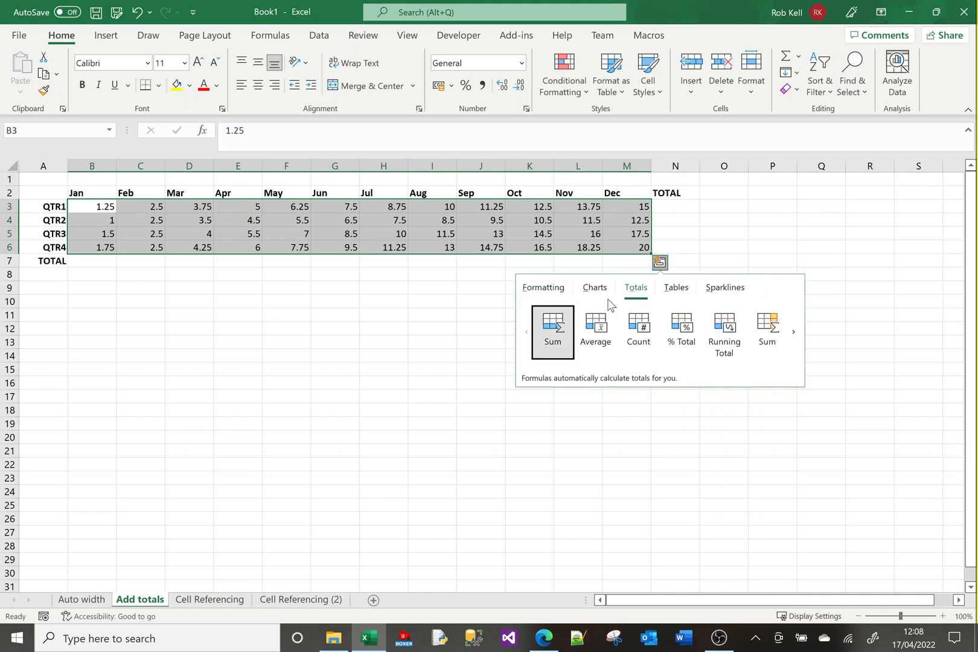
left_click(550, 344)
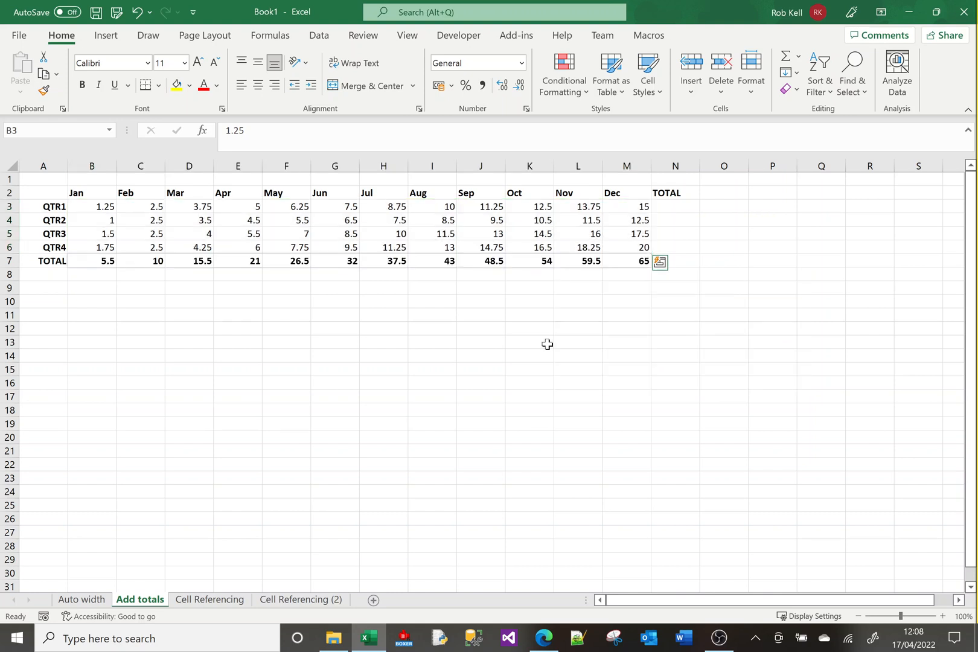
left_click(294, 262)
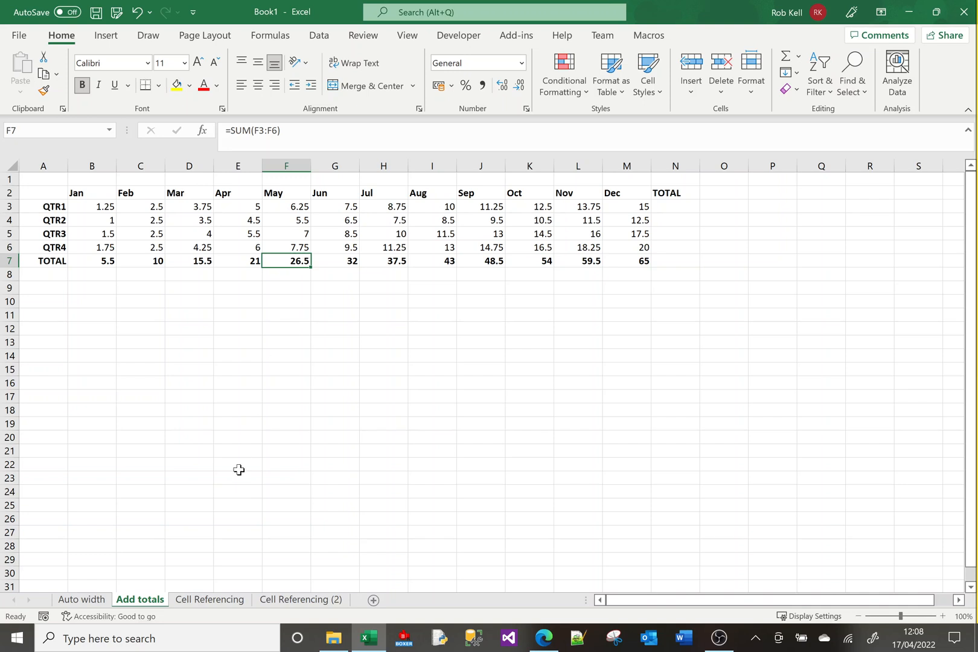
- Switch to the Cell Referencing sheet and inspect the Basic Rate value in C2
left_click(207, 600)
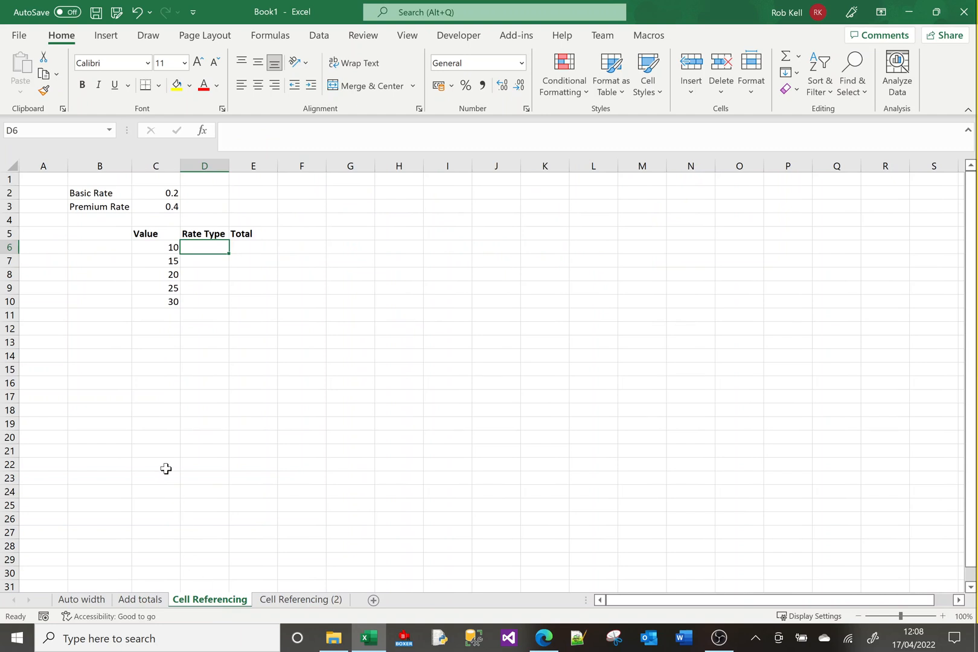
left_click(162, 189)
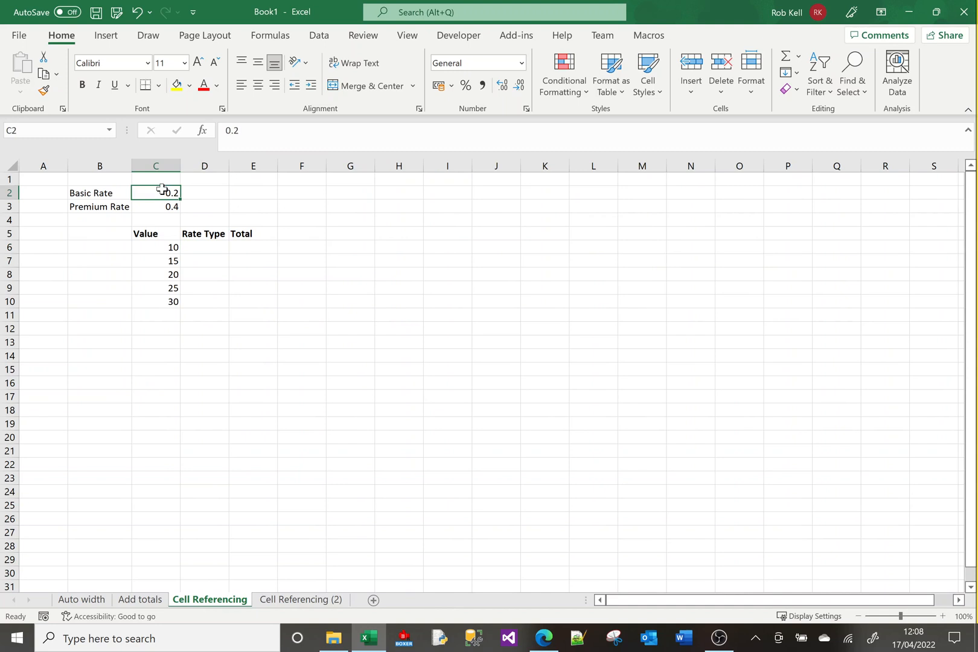
left_click(159, 219)
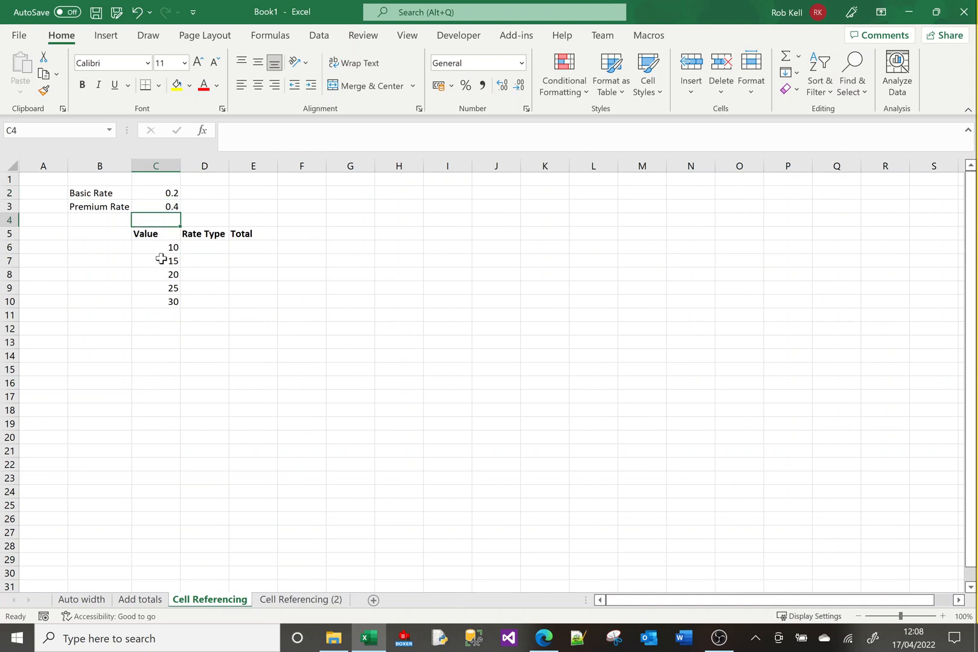
- Fill the Rate Type cells D6:D10 with B, P, P, B and P
left_click(218, 250)
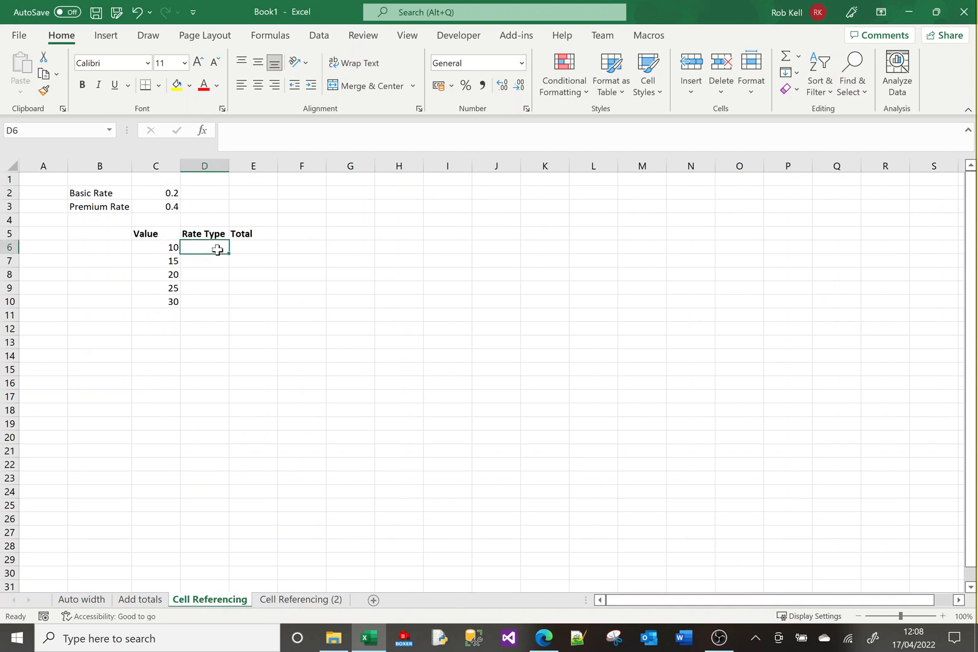
type("B")
key("Return")
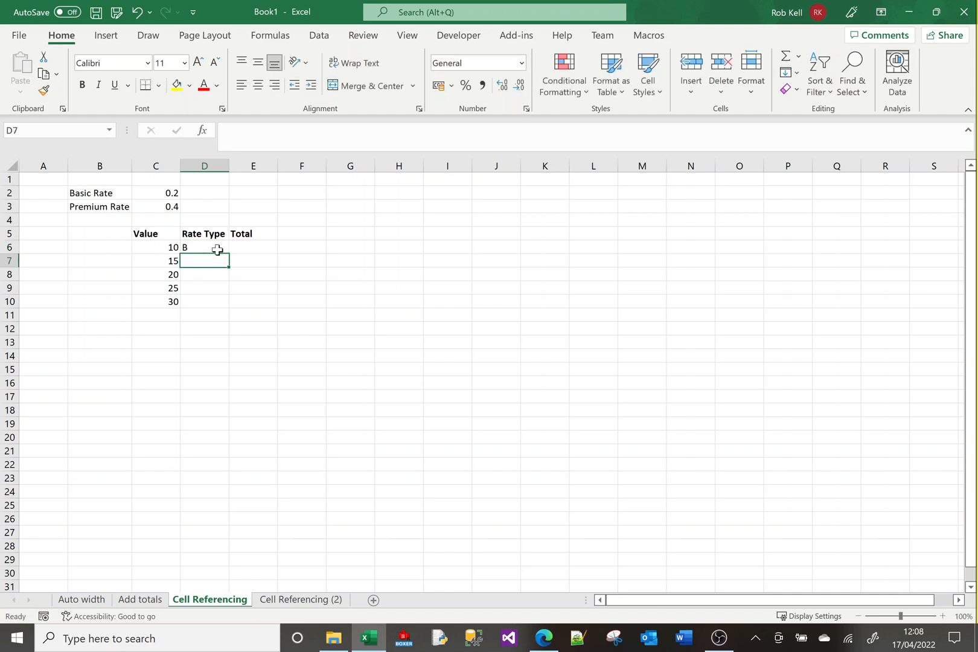
type("P")
key("Return")
type("P")
key("Return")
type("B")
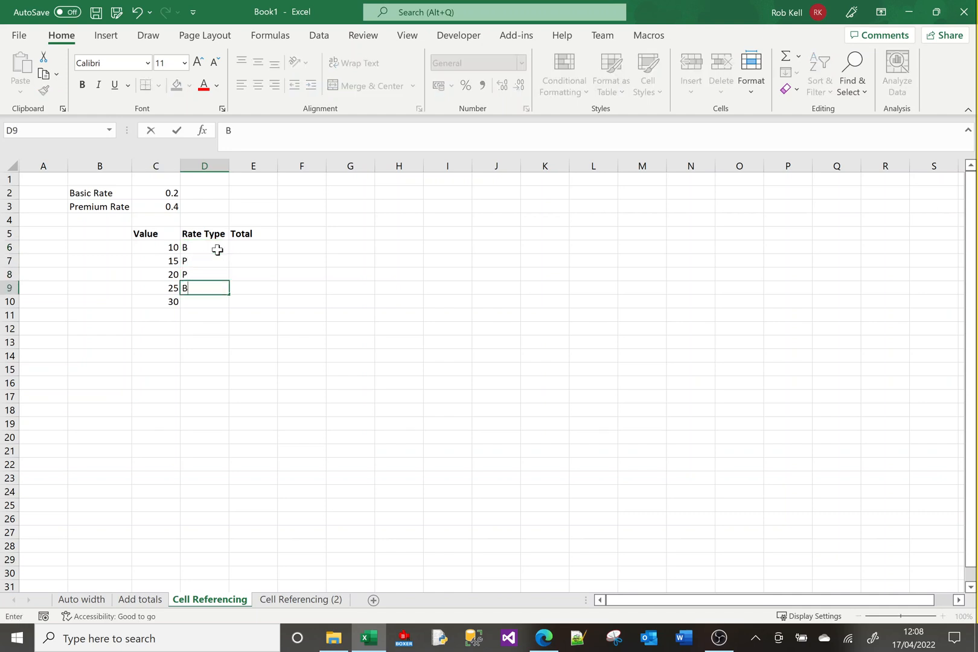
key("Return")
type("P")
key("Return")
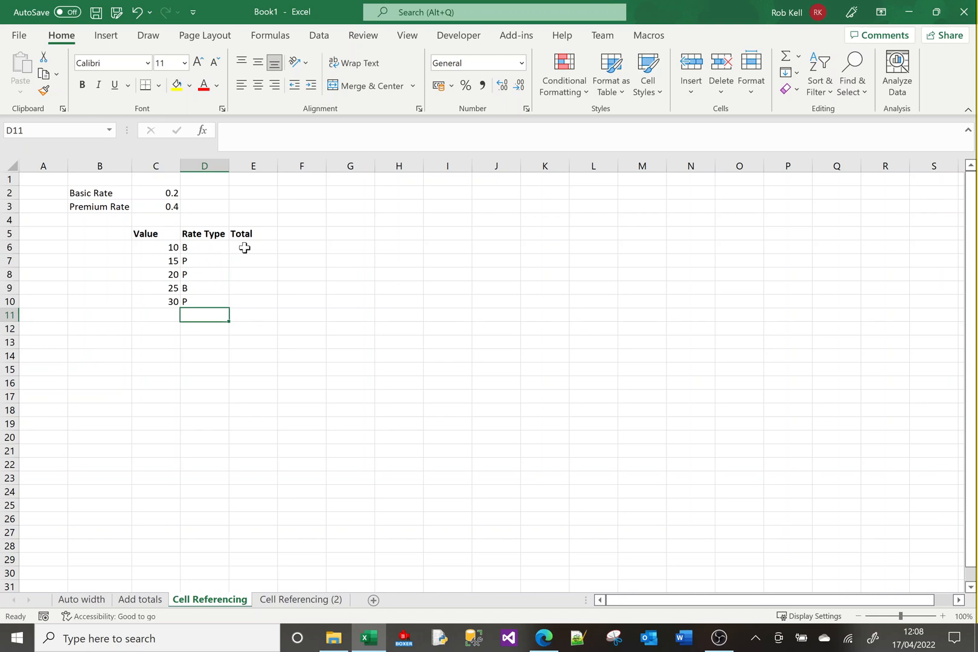
left_click(245, 247)
left_click(200, 250)
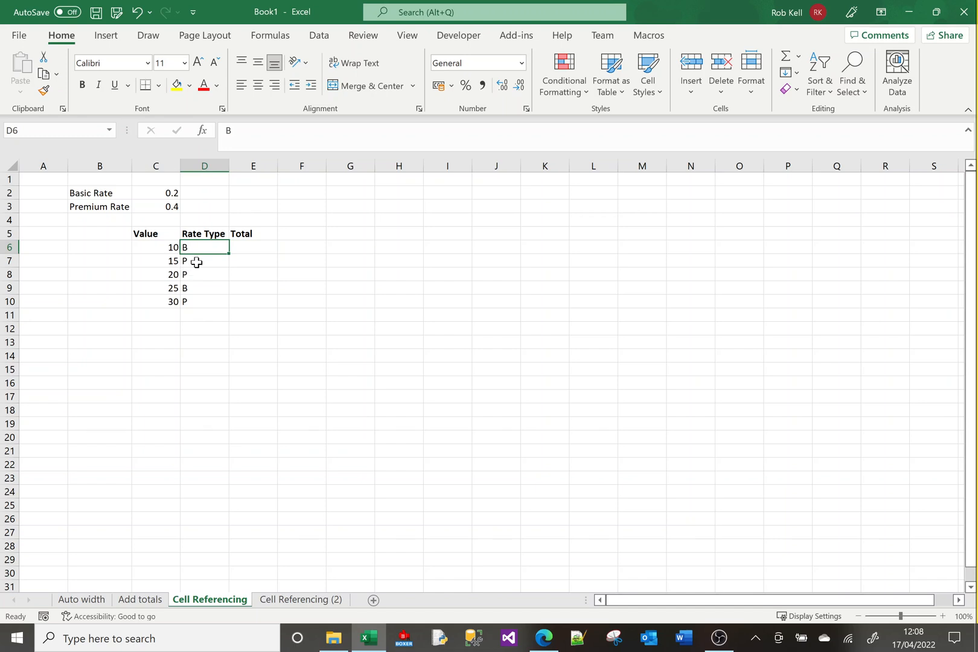
- Calculate the first row's total in E6 by multiplying its value by the Basic Rate with =C6*C2
left_click(261, 248)
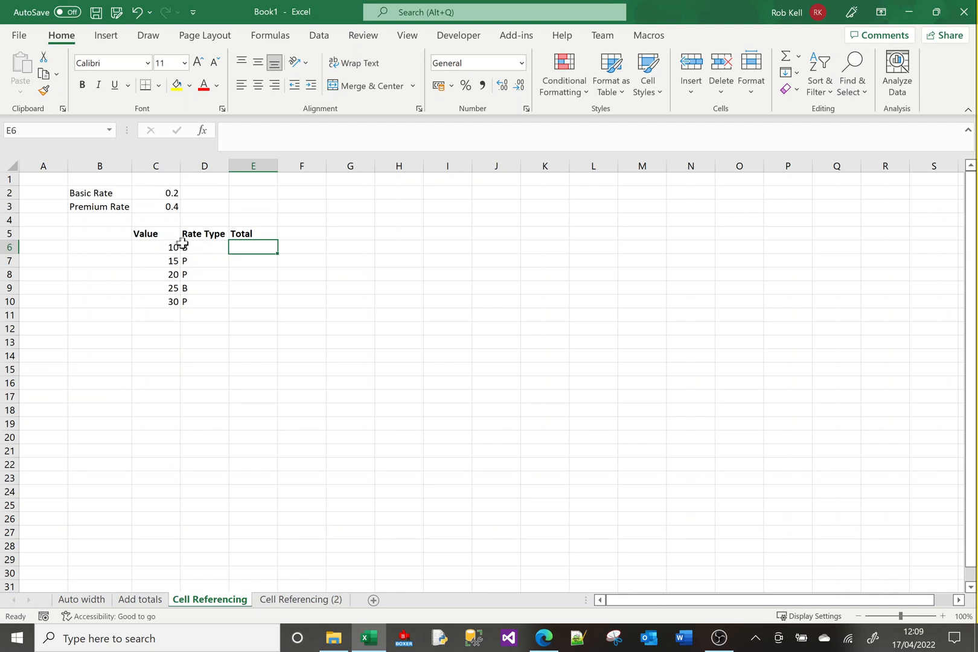
type("=")
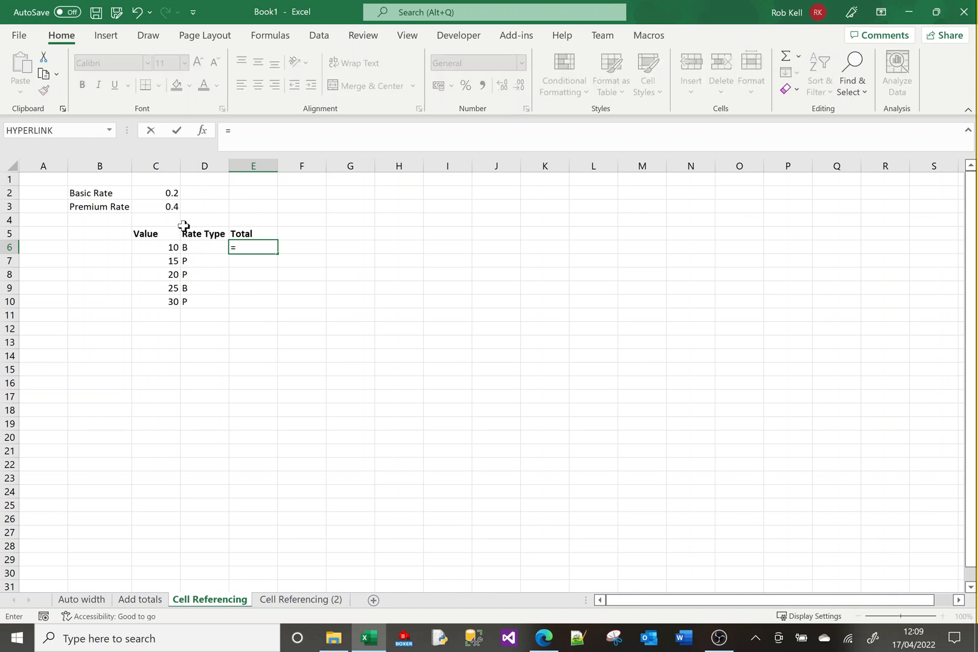
left_click(168, 248)
type("*")
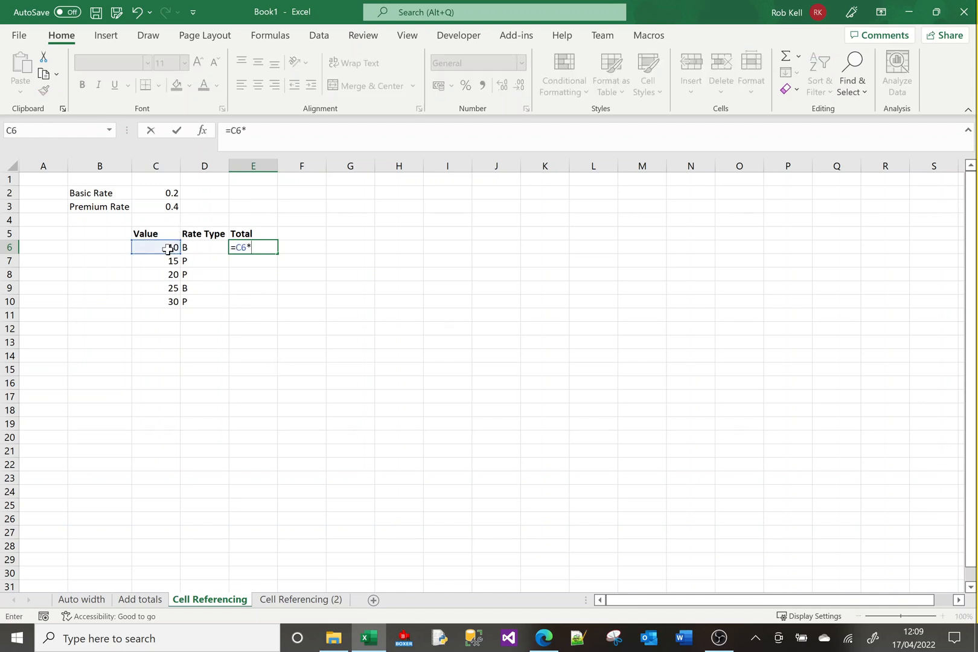
left_click(171, 192)
key("Return")
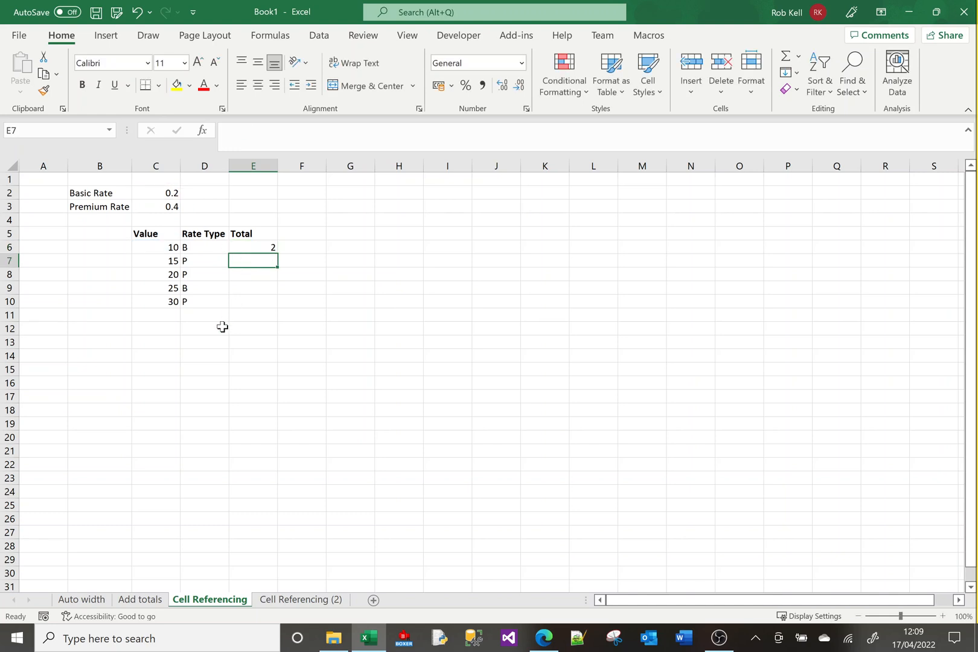
- Calculate the next two totals at the Premium Rate, with =C7*C3 in E7 and =C8*C3 in E8
type("=")
left_click(173, 264)
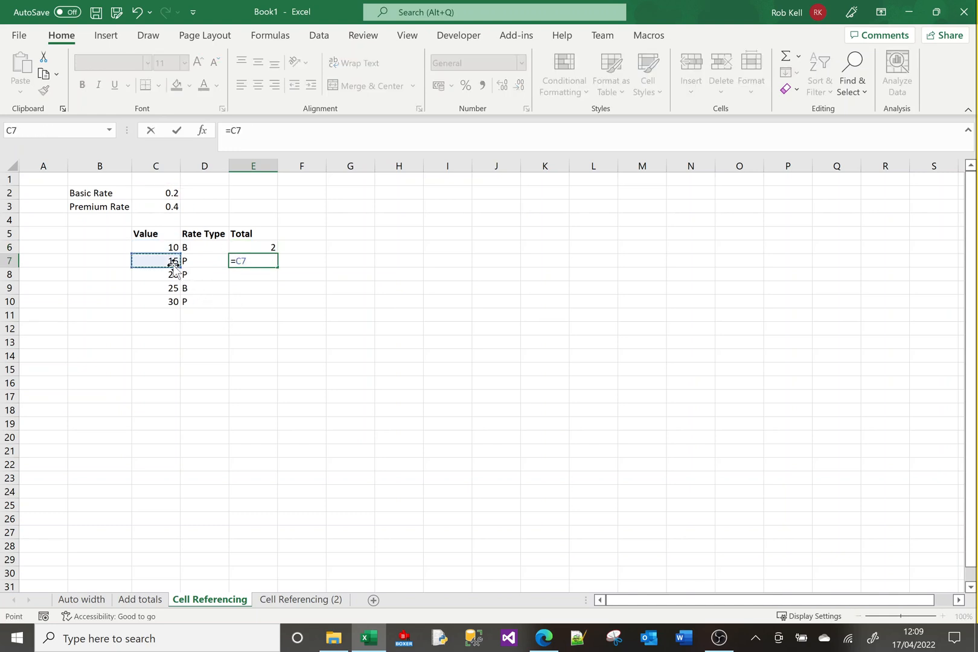
type("*")
left_click(168, 204)
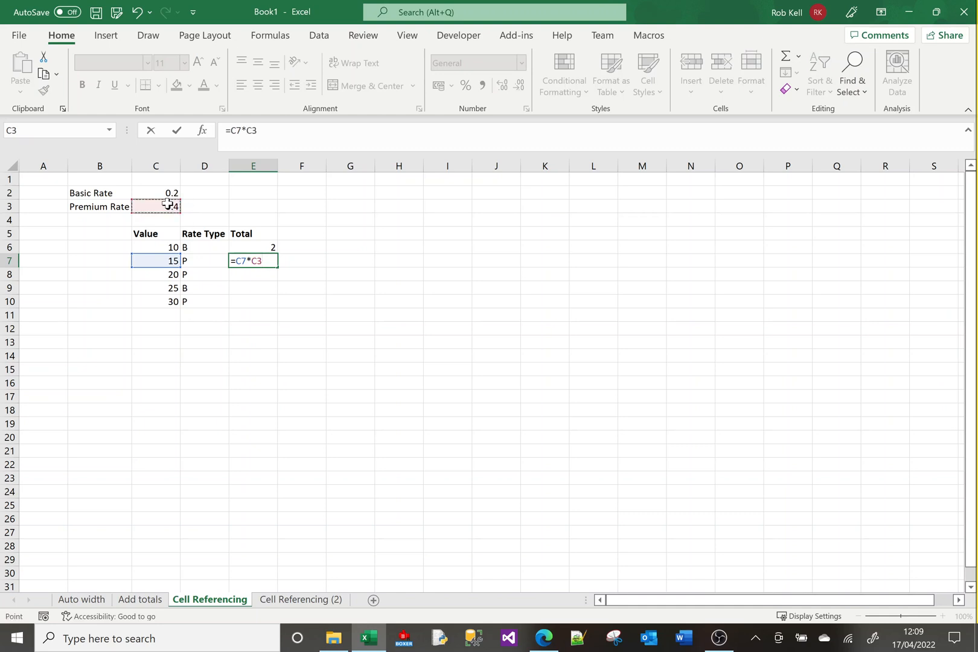
key("Return")
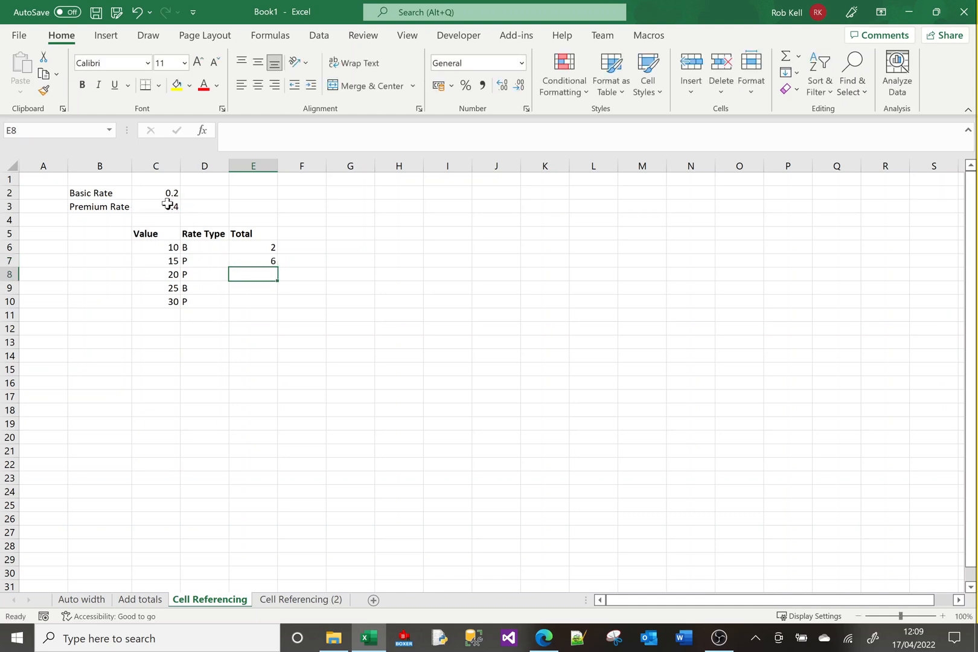
type("=")
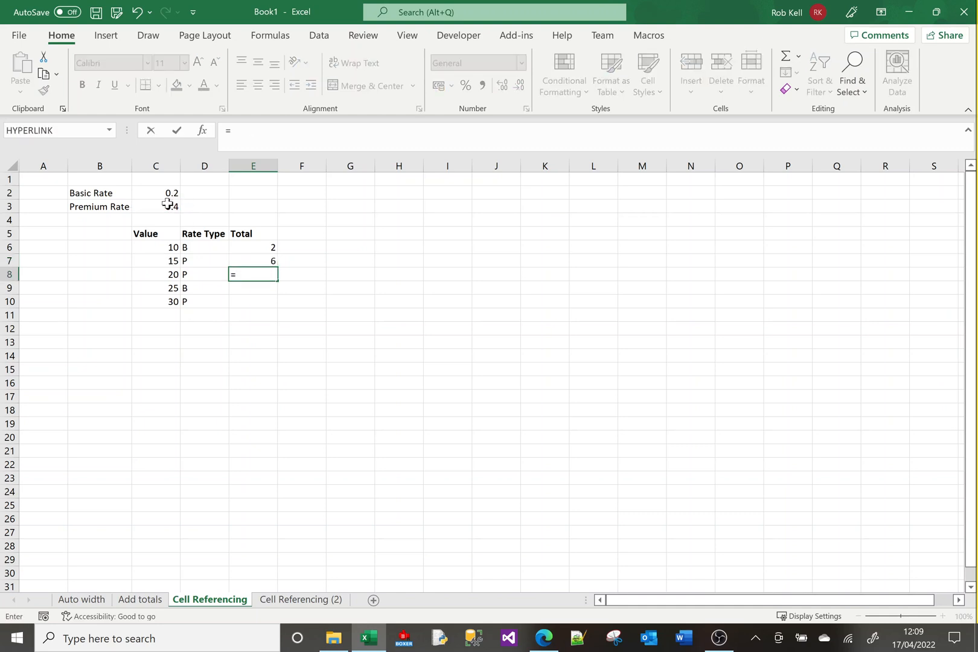
type("c8*")
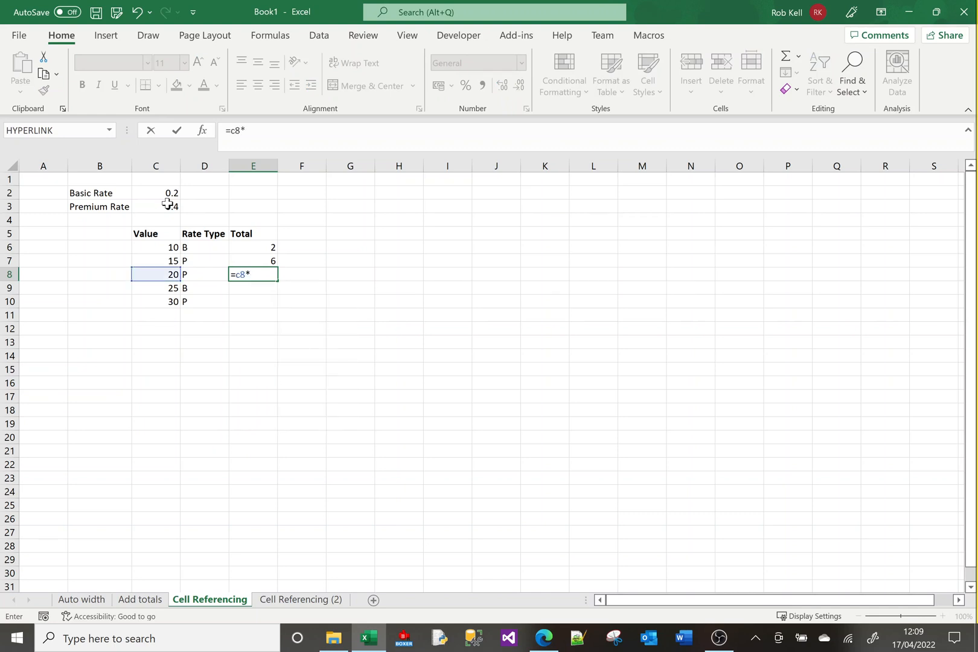
left_click(167, 204)
key("Return")
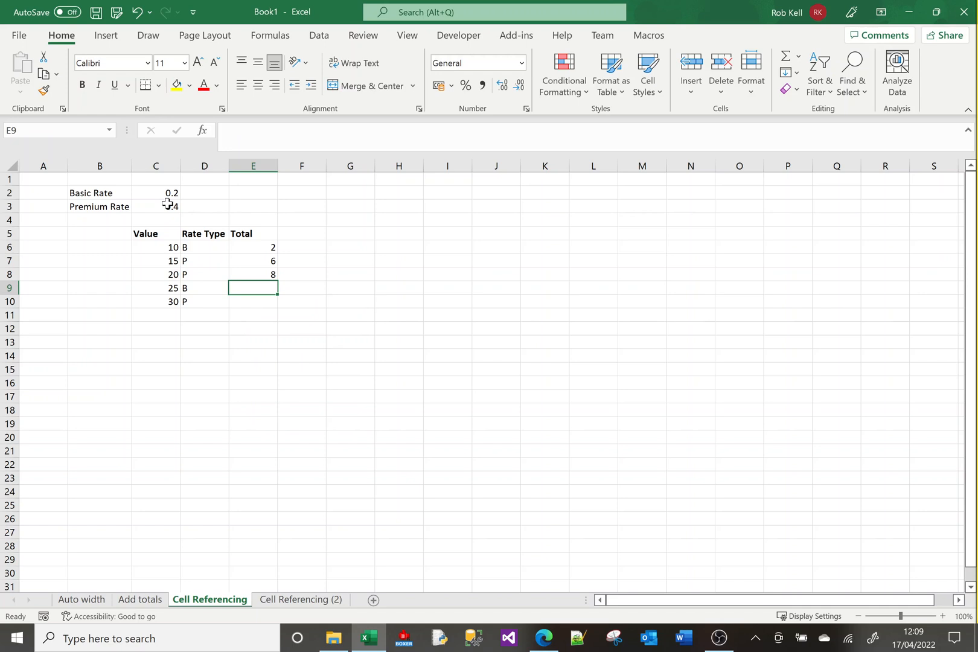
- Calculate the last two totals, with =C9*C2 in E9 and =C10*C3 in E10
type("=")
left_click(154, 287)
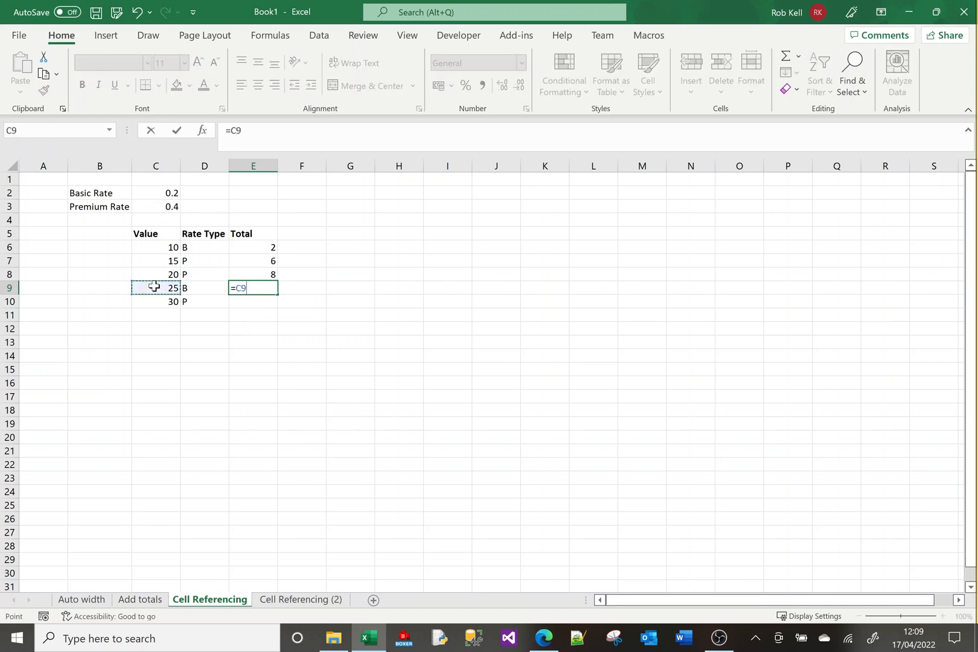
type("*")
left_click(167, 194)
key("Return")
type("=")
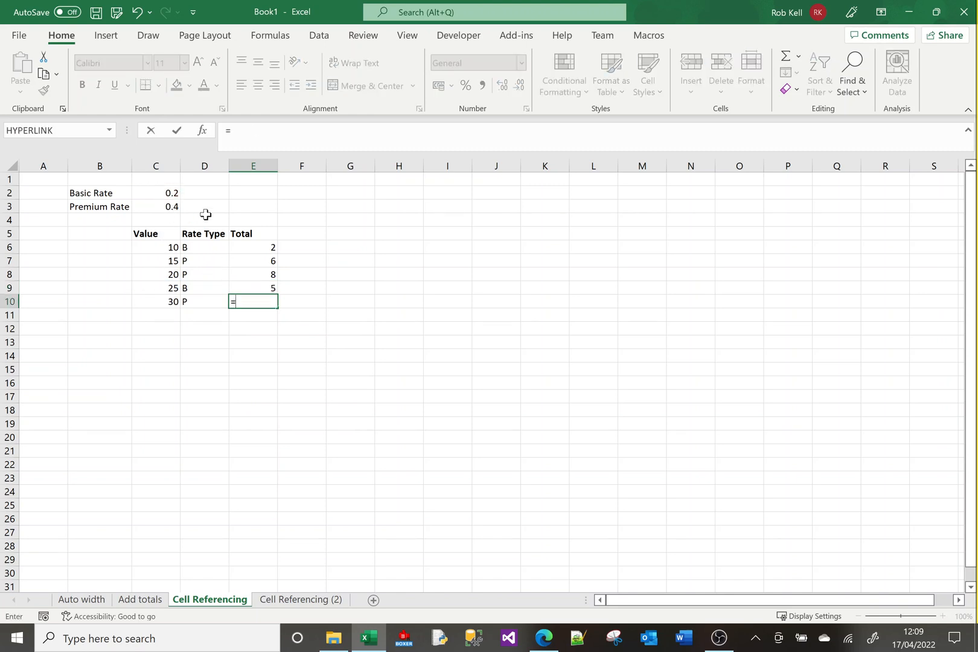
left_click(161, 300)
type("*")
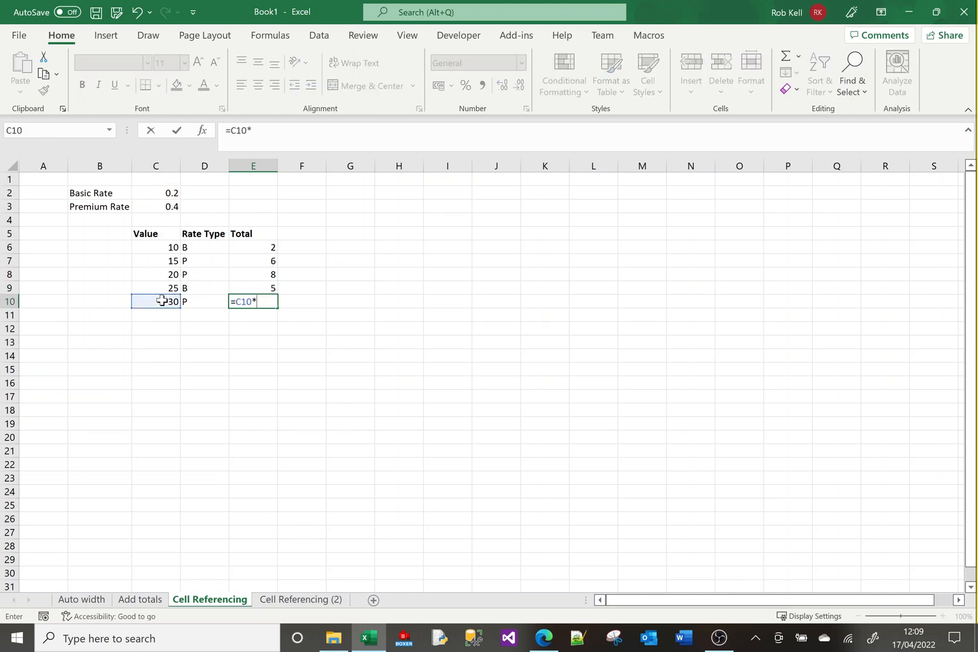
left_click(163, 207)
key("Return")
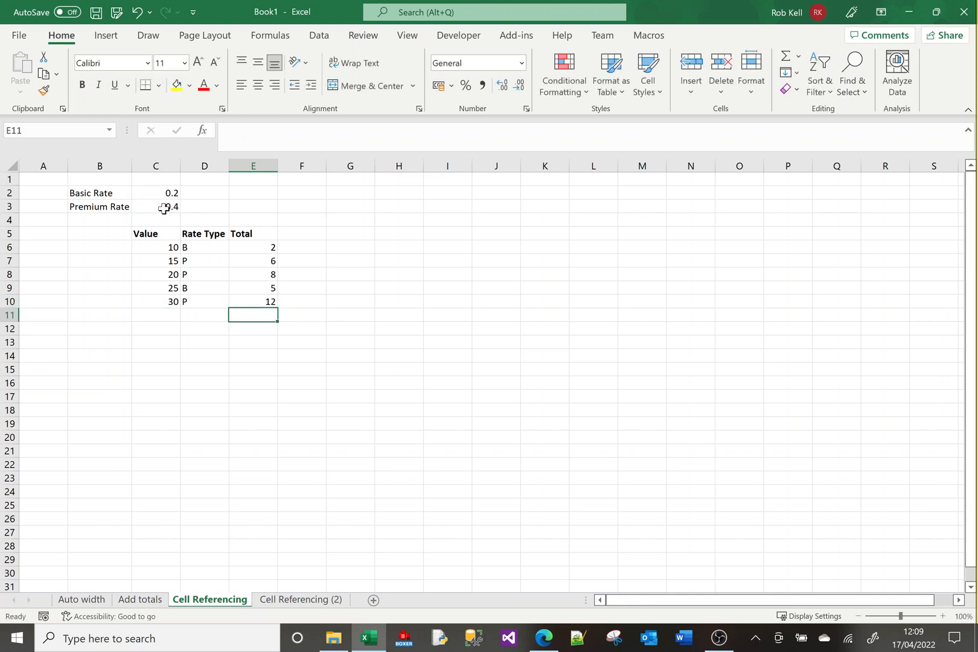
- Examine the formulas in the upper cells of the Total column to compare which rate cell each one references
left_click(262, 246)
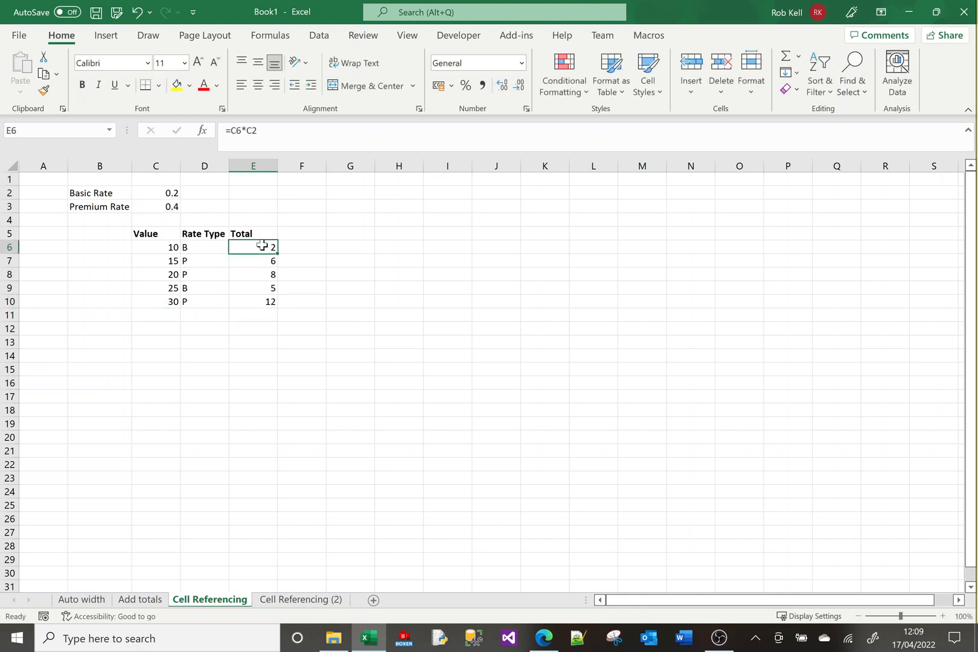
key("Down")
key("Down")
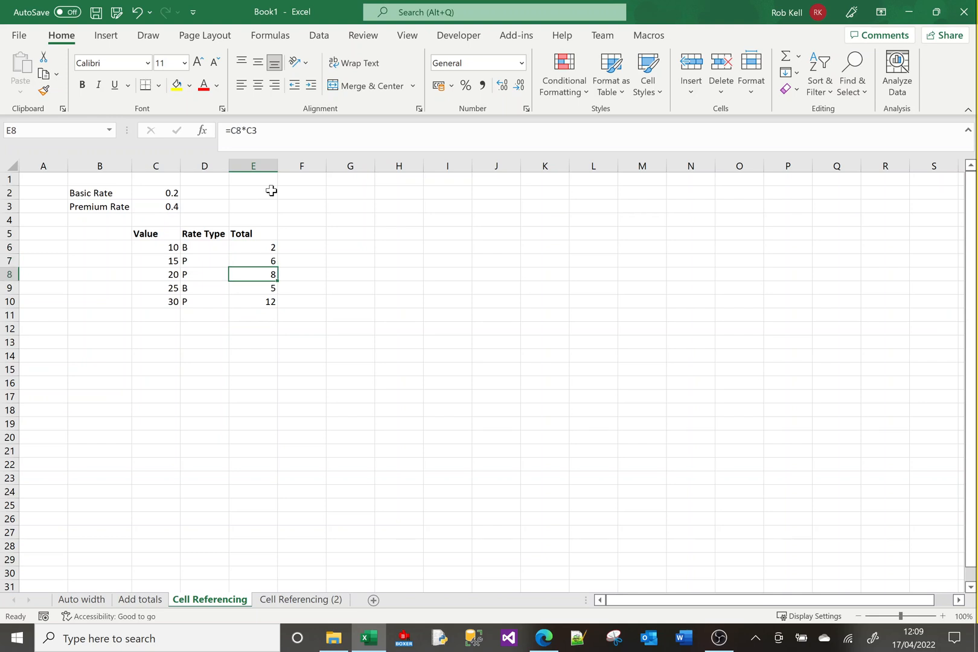
key("Up")
key("Up")
key("Up")
key("Down")
key("Down")
key("Down")
key("Up")
key("Up")
key("Up")
key("Down")
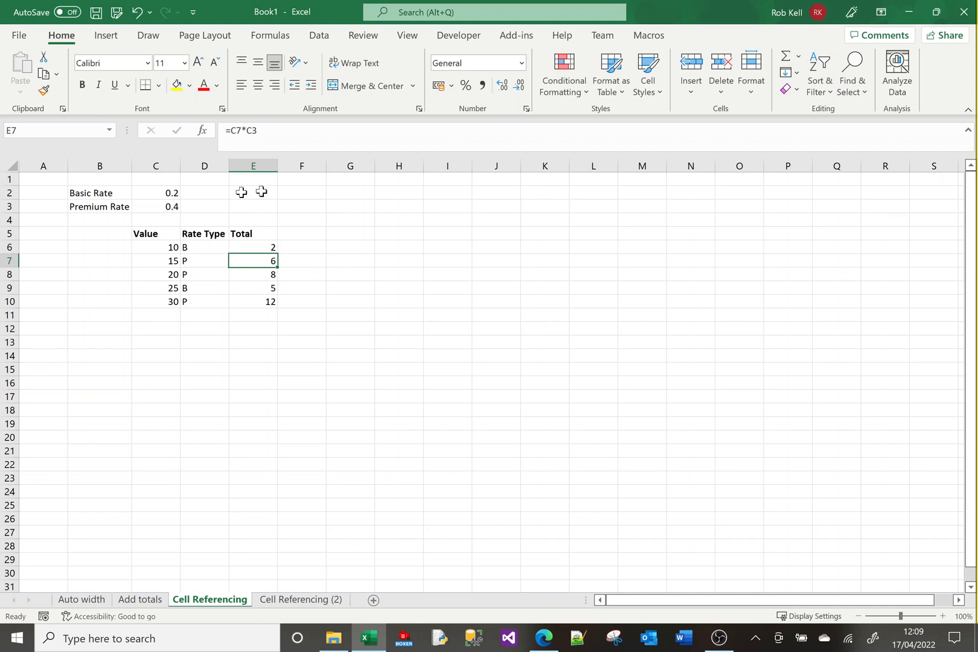
- Name the Basic Rate cell C2 BasicRate and the Premium Rate cell C3 PremRate
left_click(161, 193)
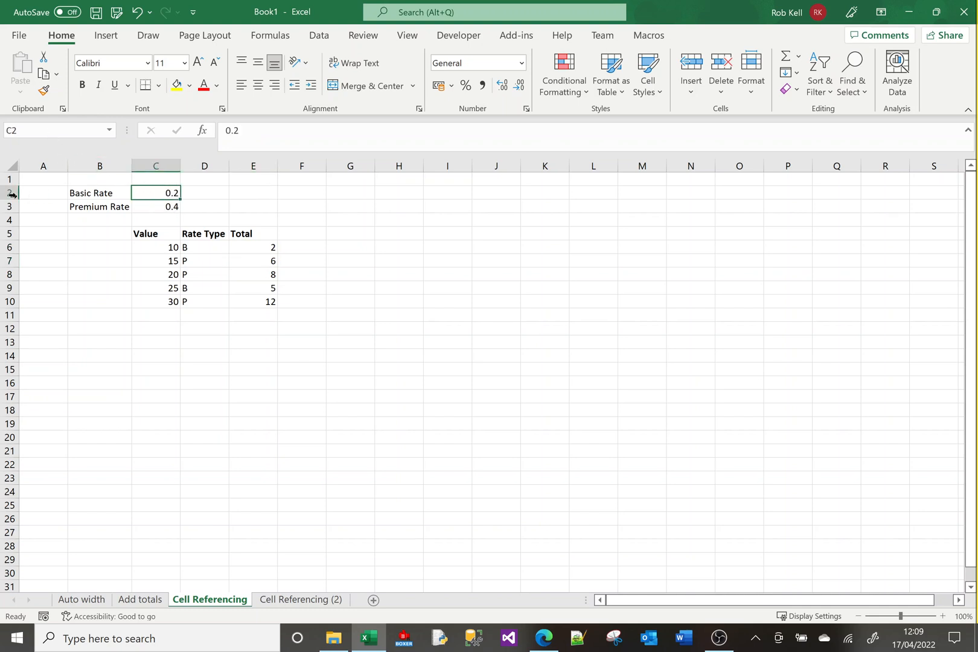
left_click(25, 131)
type("BasicRate")
key("Return")
left_click(156, 208)
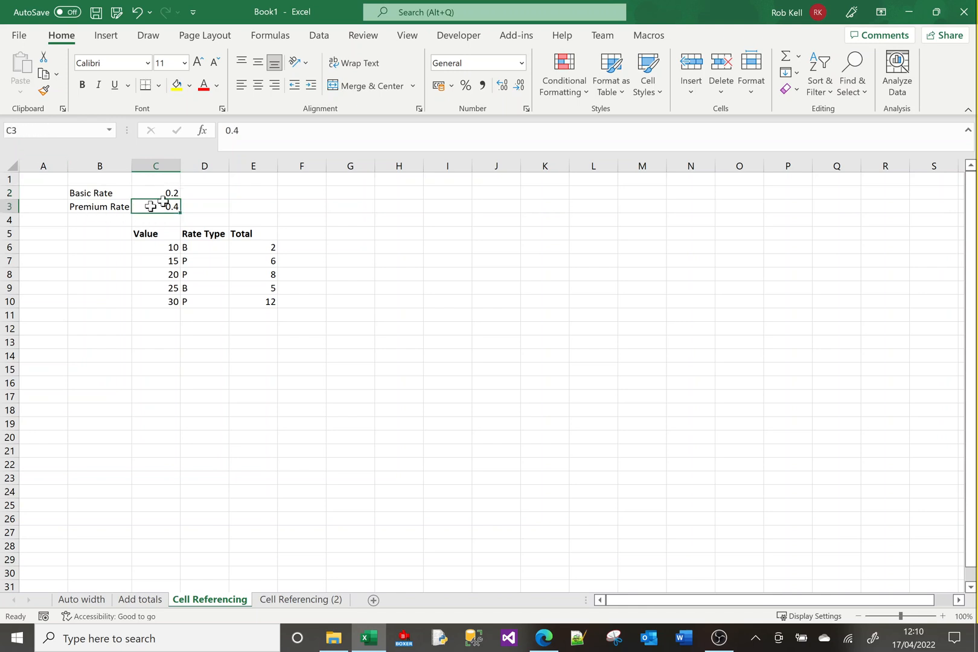
left_click(31, 129)
type("PremRate")
key("Return")
- Review the formulas in E6 and E7 and add a second Total heading in F5
left_click(243, 247)
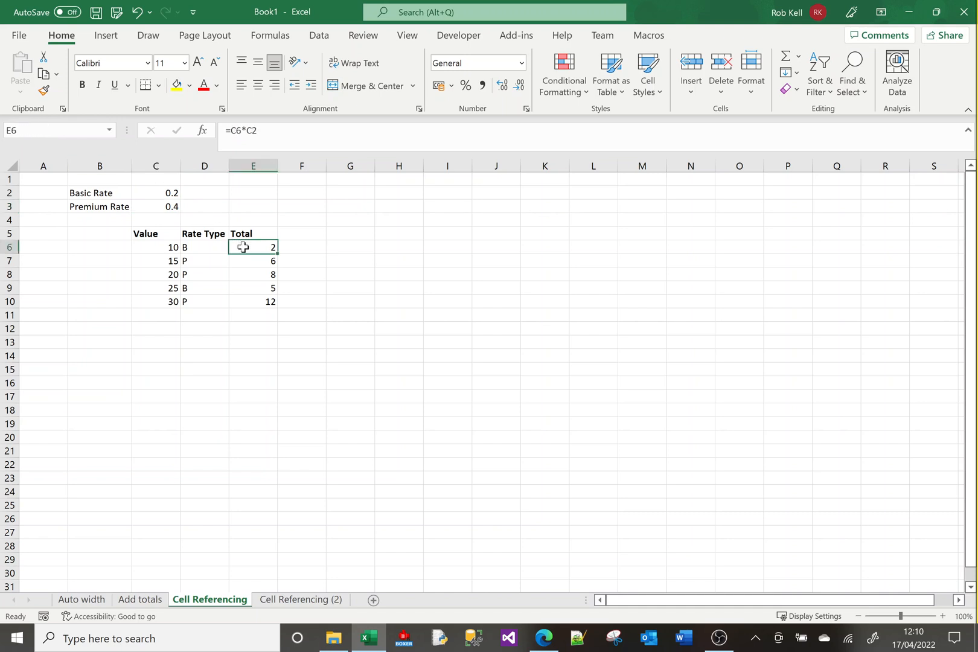
left_click(255, 263)
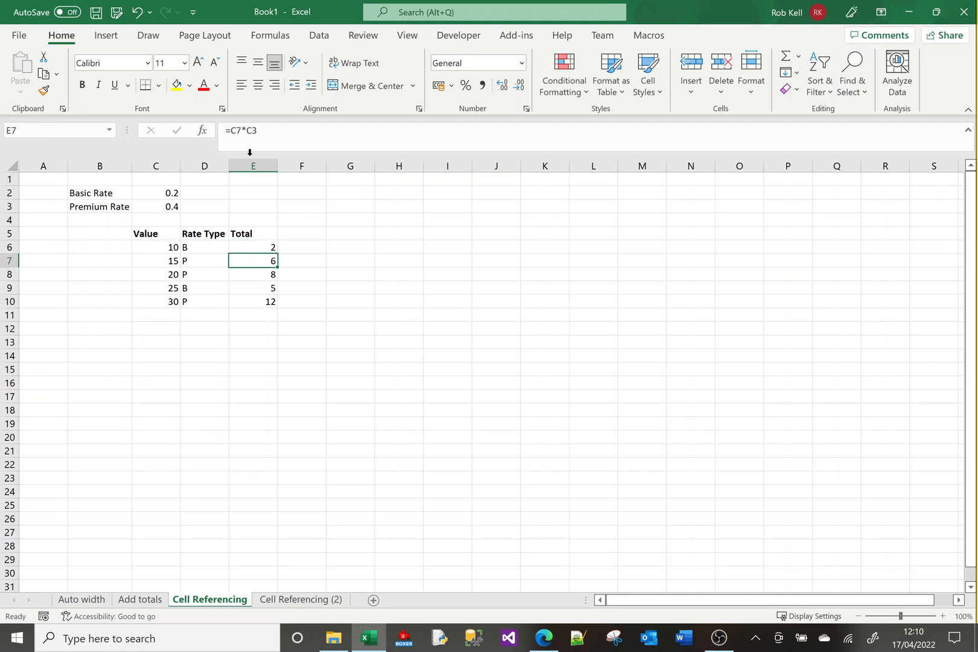
left_click(262, 248)
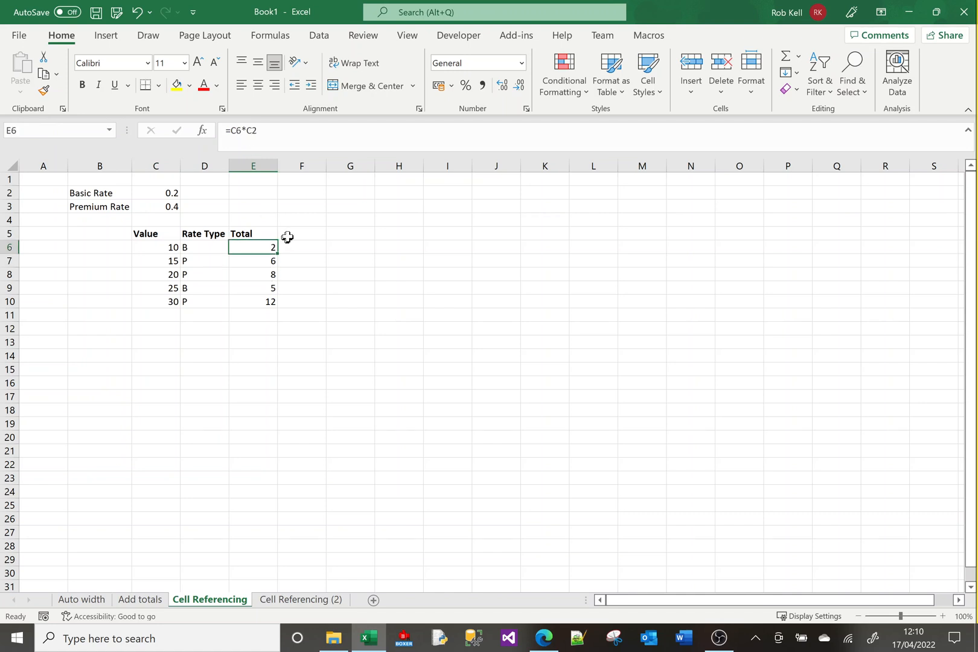
left_click(291, 233)
type("Total")
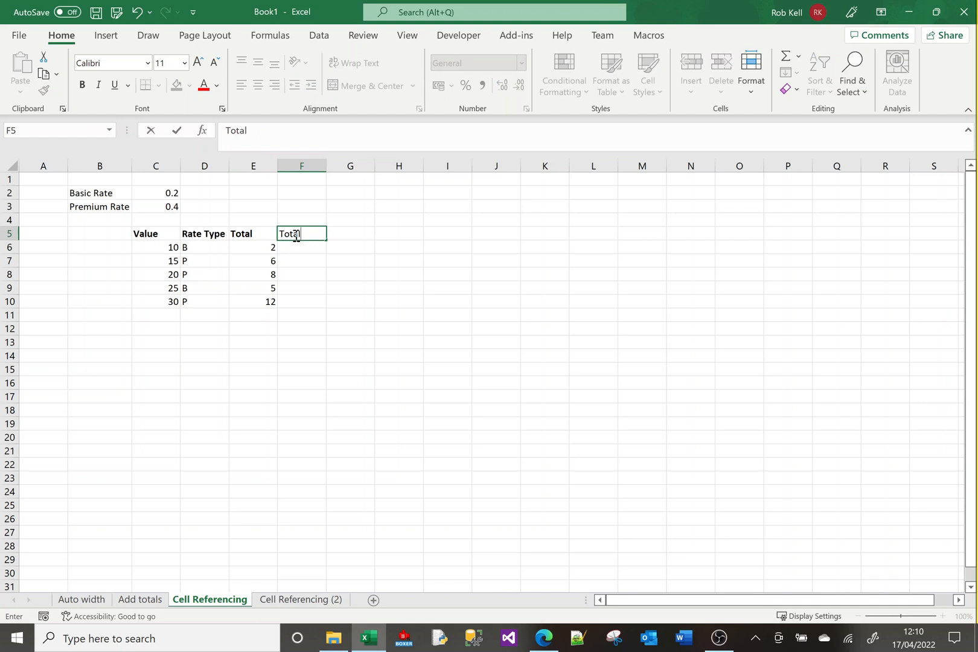
key("Return")
- Calculate the first row's total in F6 using the named cell, with =C6*BasicRate
type("=")
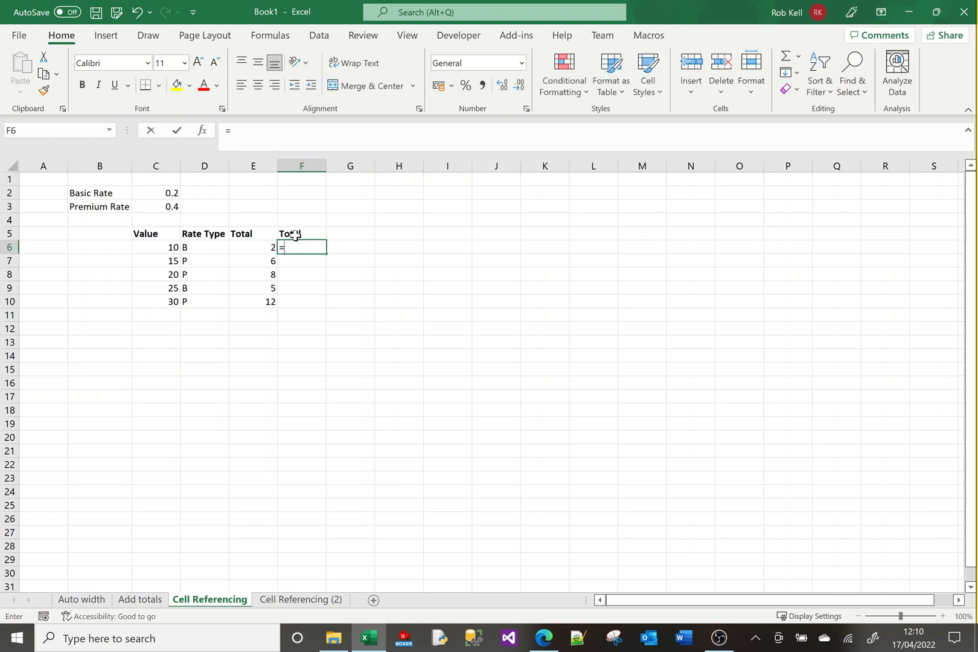
left_click(168, 246)
type("*")
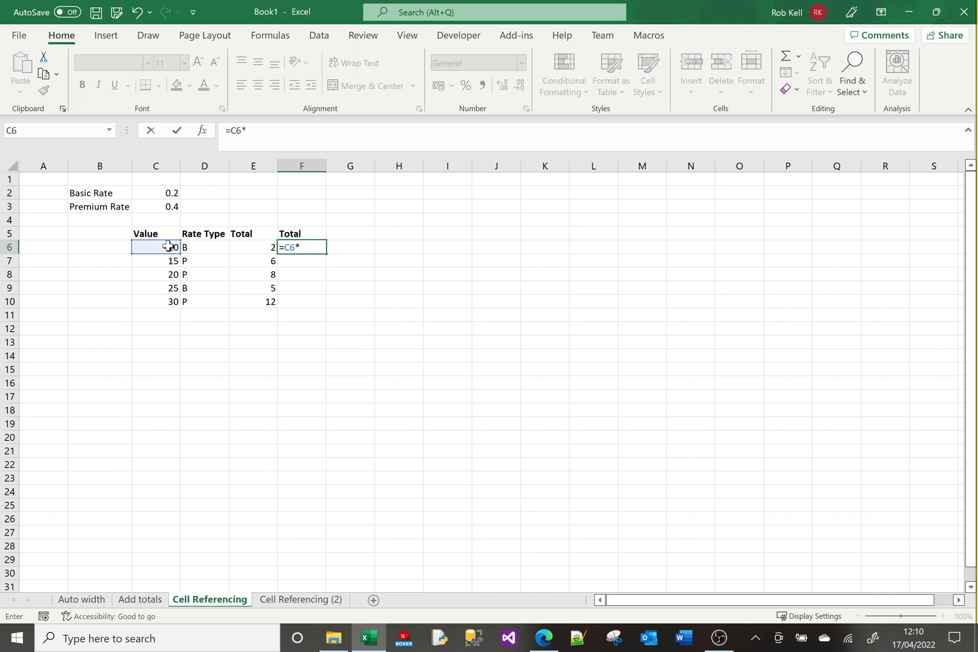
type("ba")
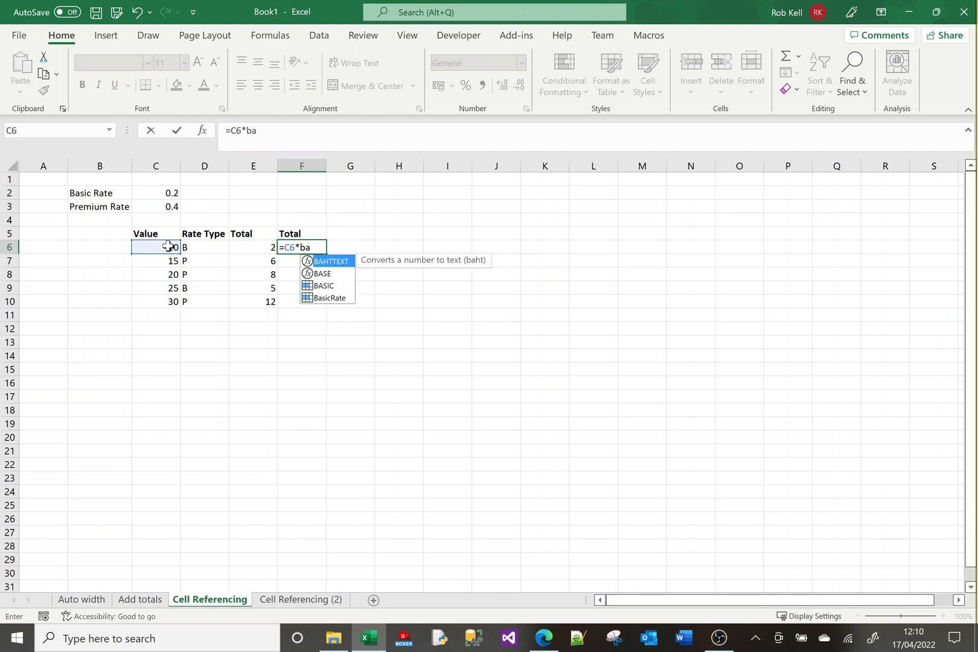
left_click(336, 302)
double_click(336, 298)
key("Return")
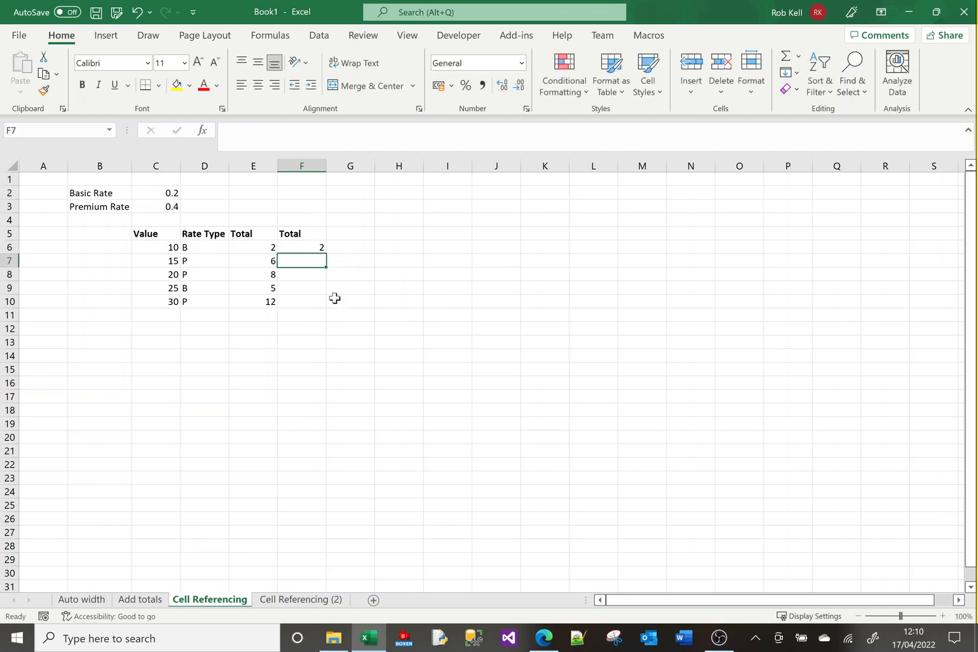
- Calculate the second row's total in F7 using the named cell, with =C7*PremRate
type("=")
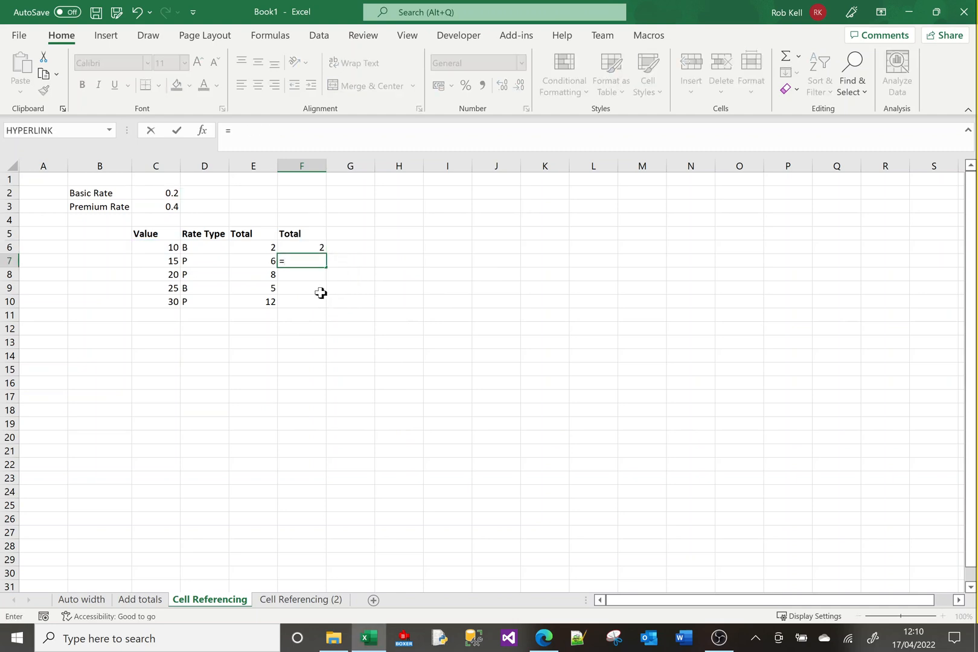
left_click(160, 263)
type("*")
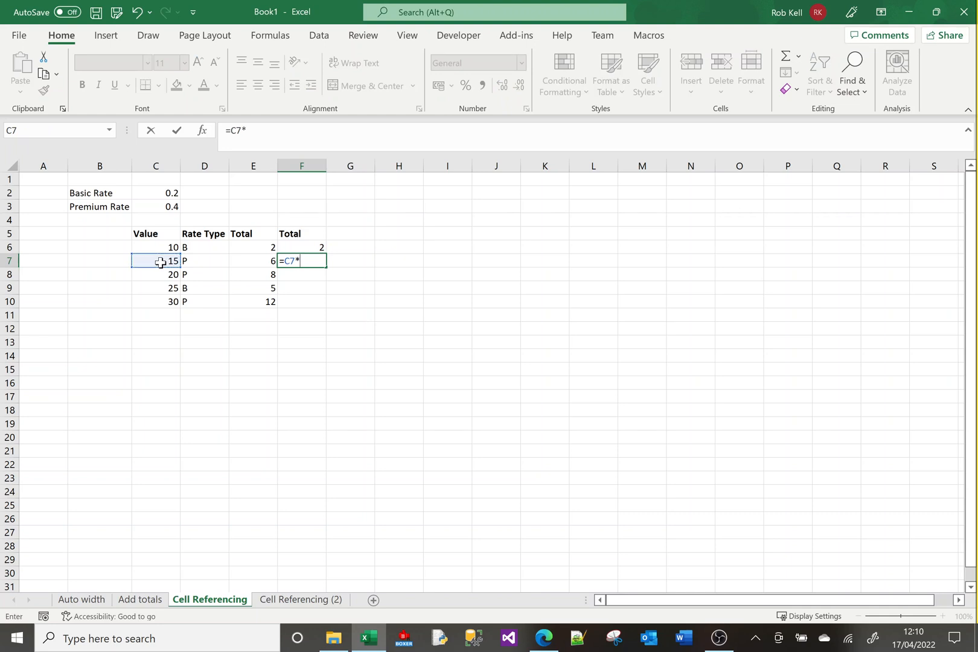
type("premr")
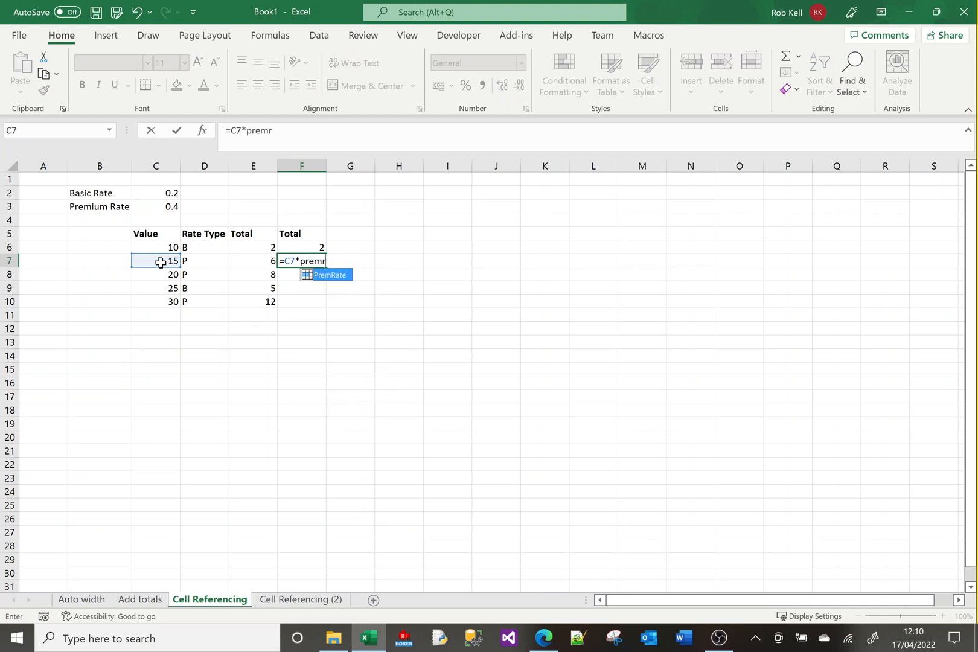
key("Tab")
key("Return")
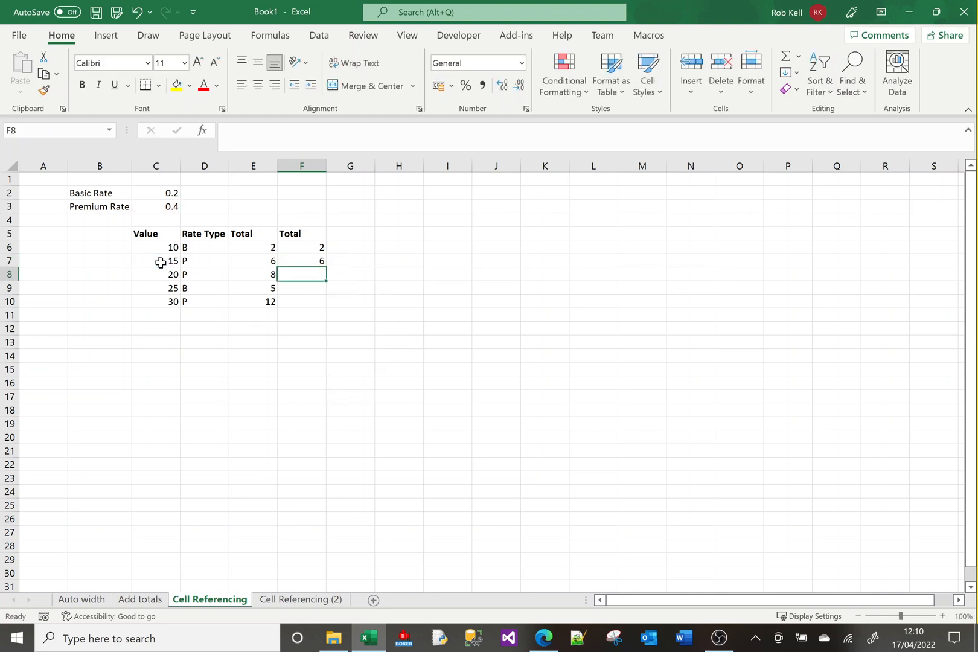
- Compare the named-cell formula in F7 with the Premium Rate cell C3 and the direct-reference formula in E6
key("Up")
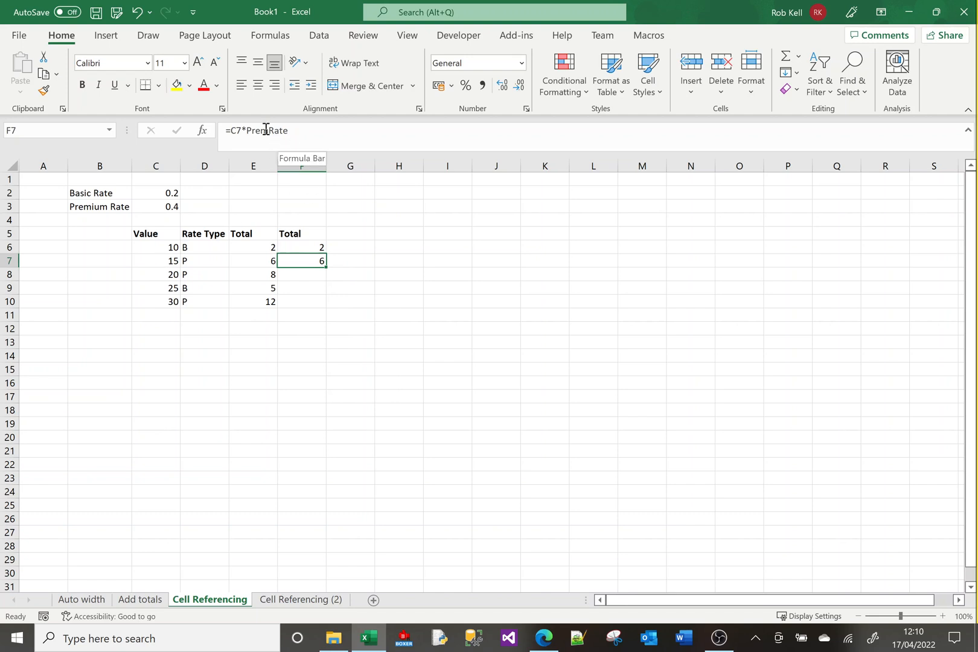
left_click(159, 209)
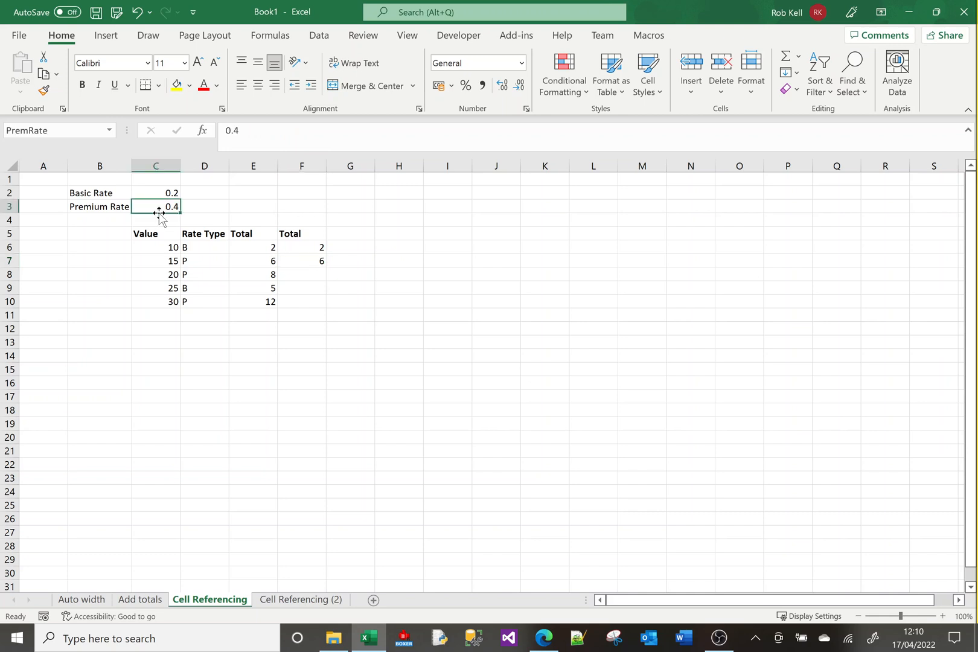
left_click(300, 265)
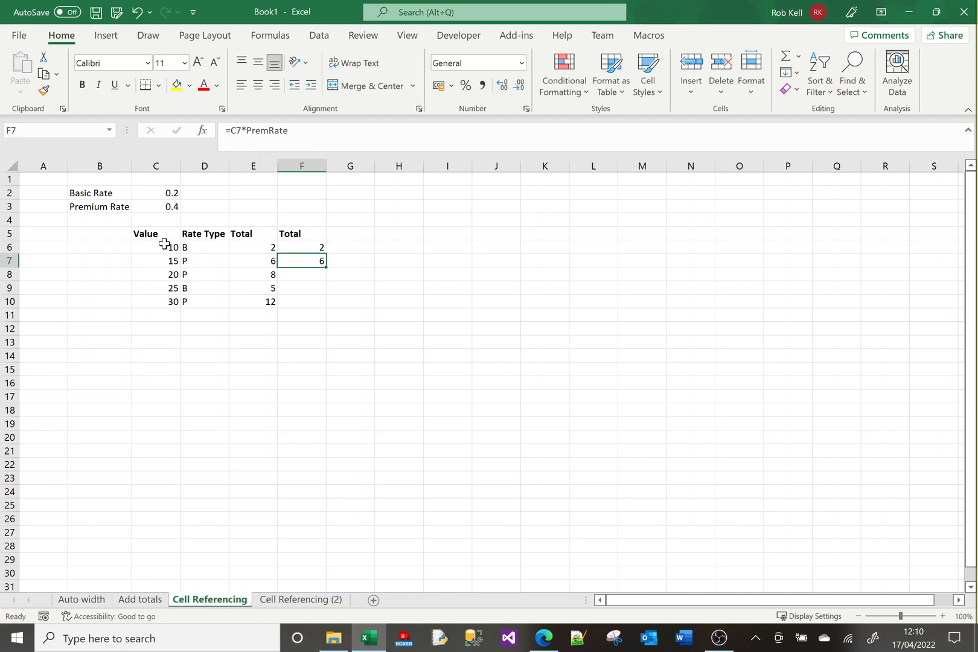
left_click(248, 249)
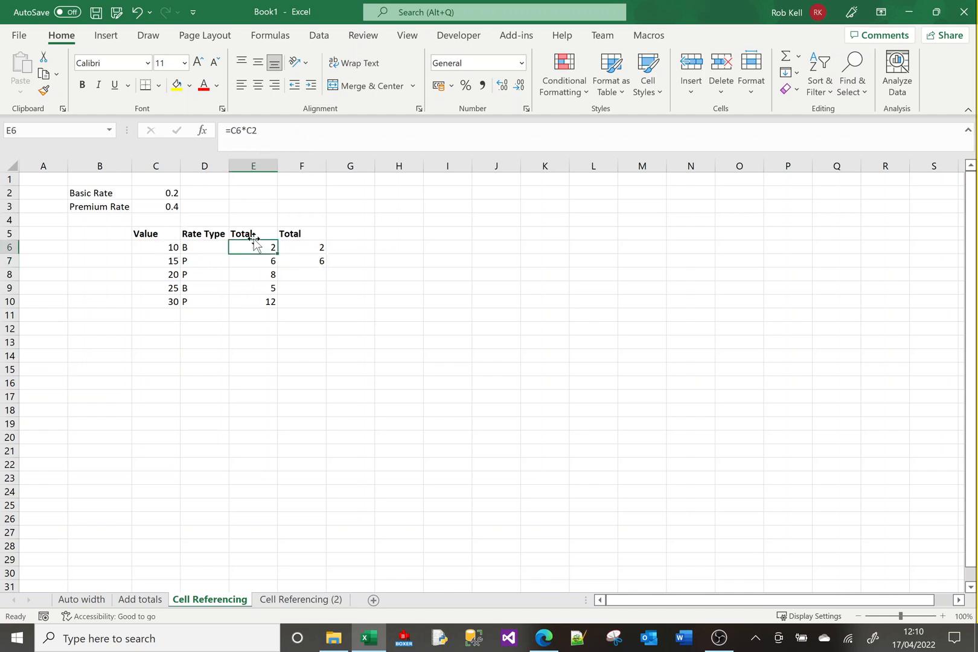
- Name the range E6:E10 in the first Total column TotalRate
left_click(253, 303)
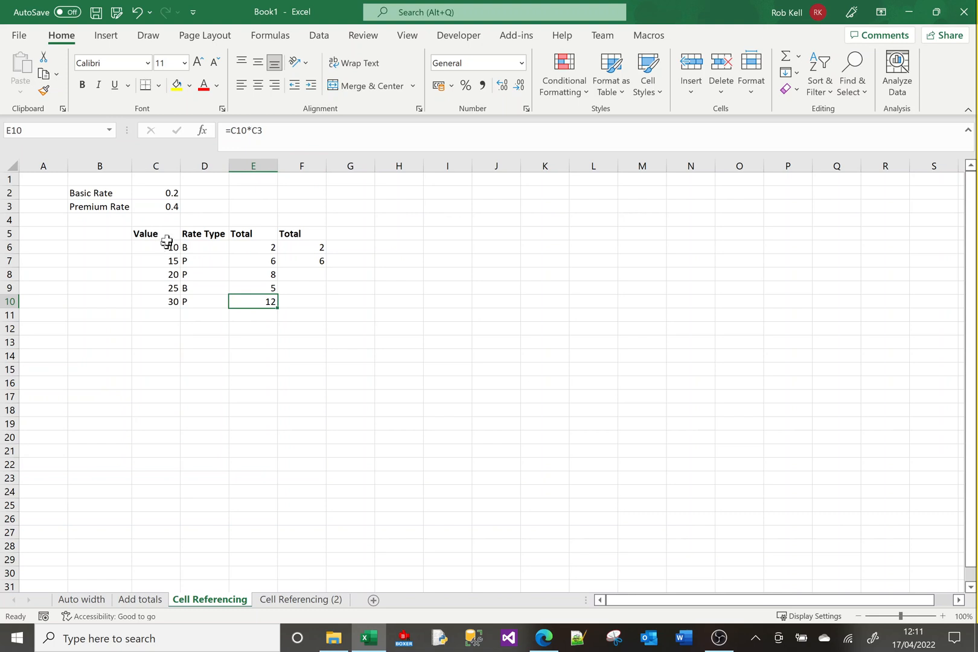
left_click(256, 248, "shift")
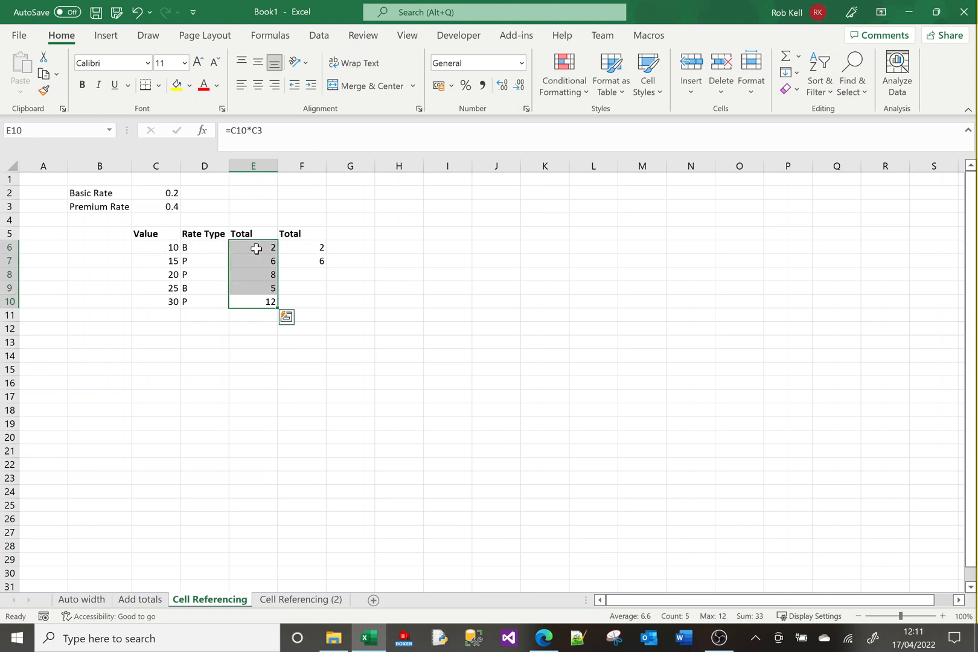
left_click(256, 248)
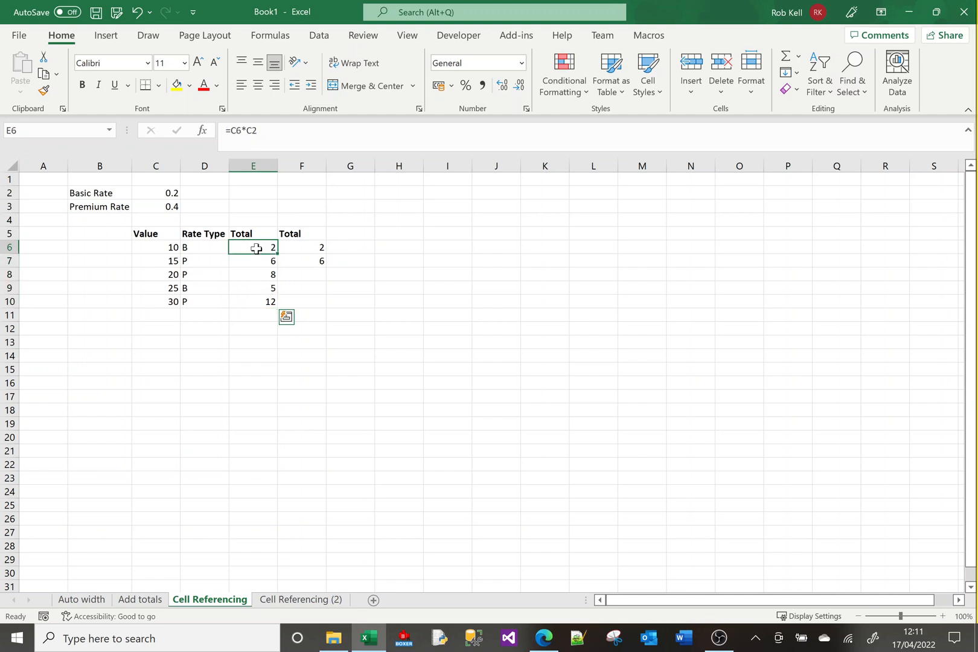
key("shift+Down")
key("shift+Down")
key("shift+Down")
key("shift+Down")
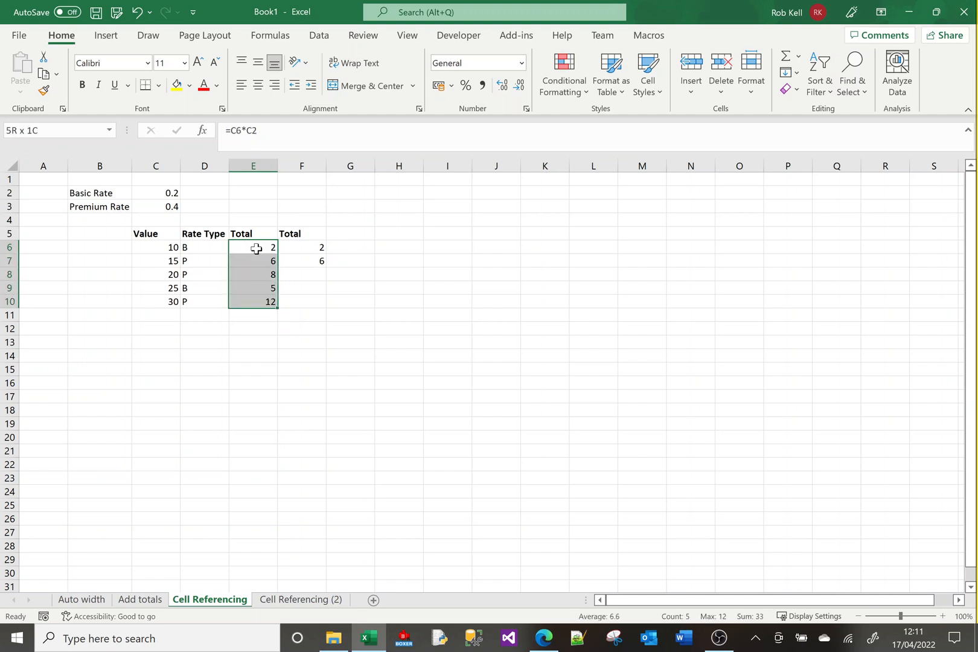
left_click(70, 134)
type("TotalRate")
key("Return")
left_click(201, 340)
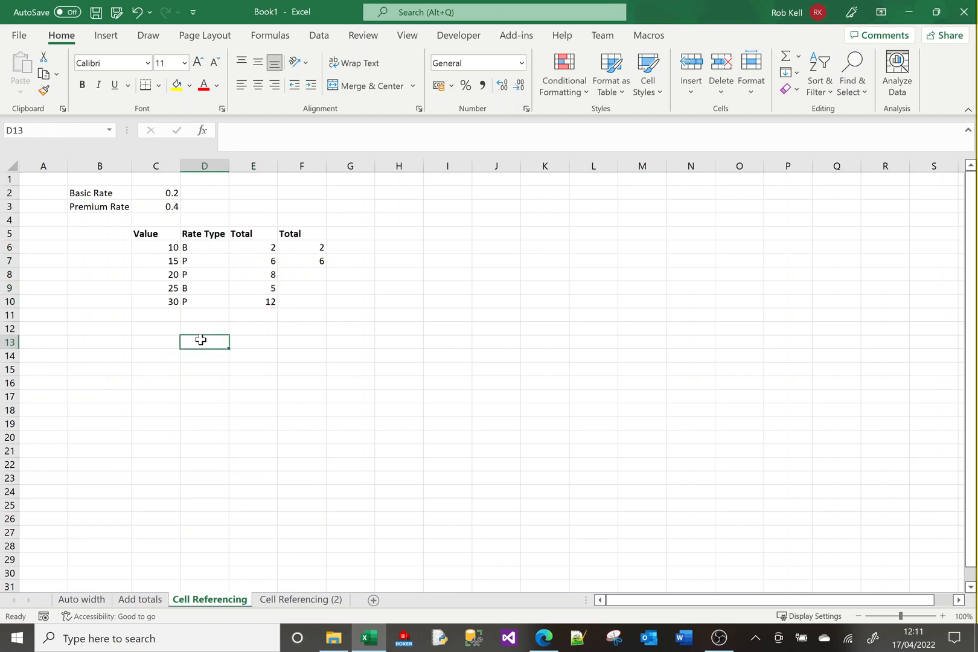
- Compare the references shown for single cells in the first Total column with the name shown for the whole range E6:E10
key("Right")
key("Up")
key("Up")
key("Up")
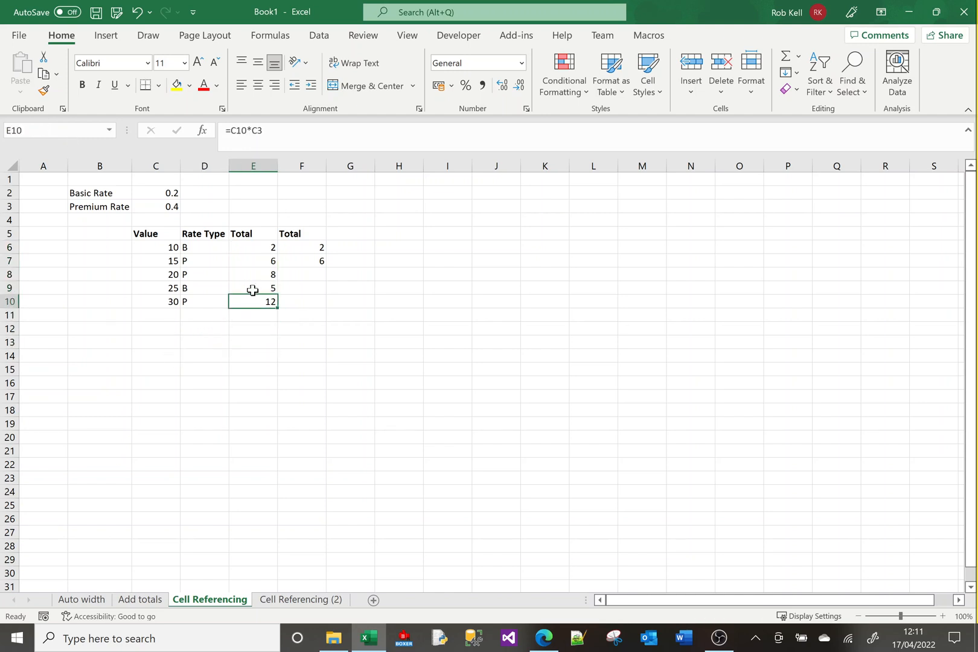
key("Up")
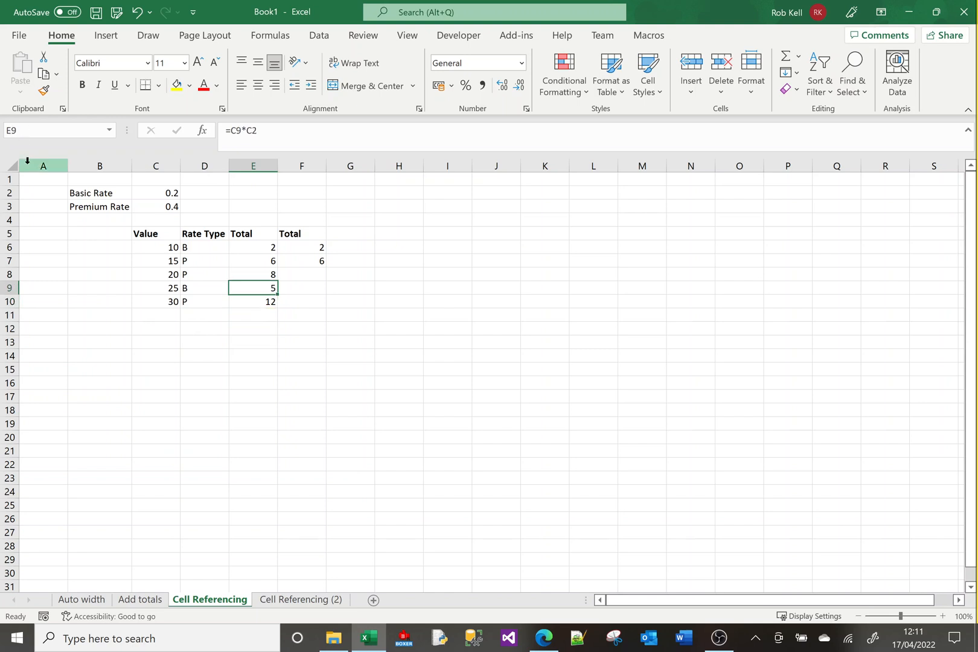
key("Up")
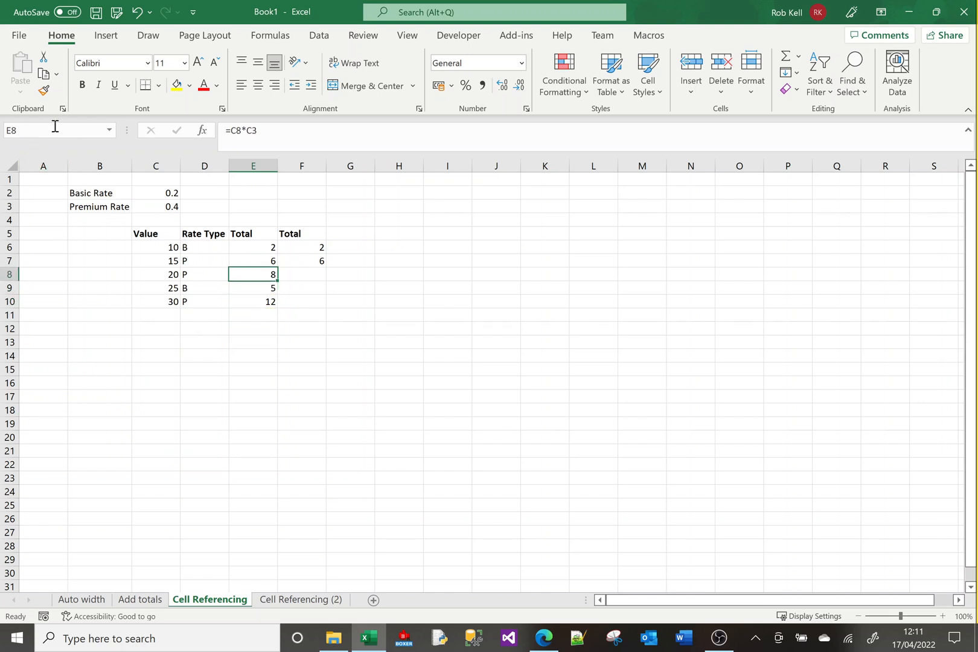
left_click(247, 248)
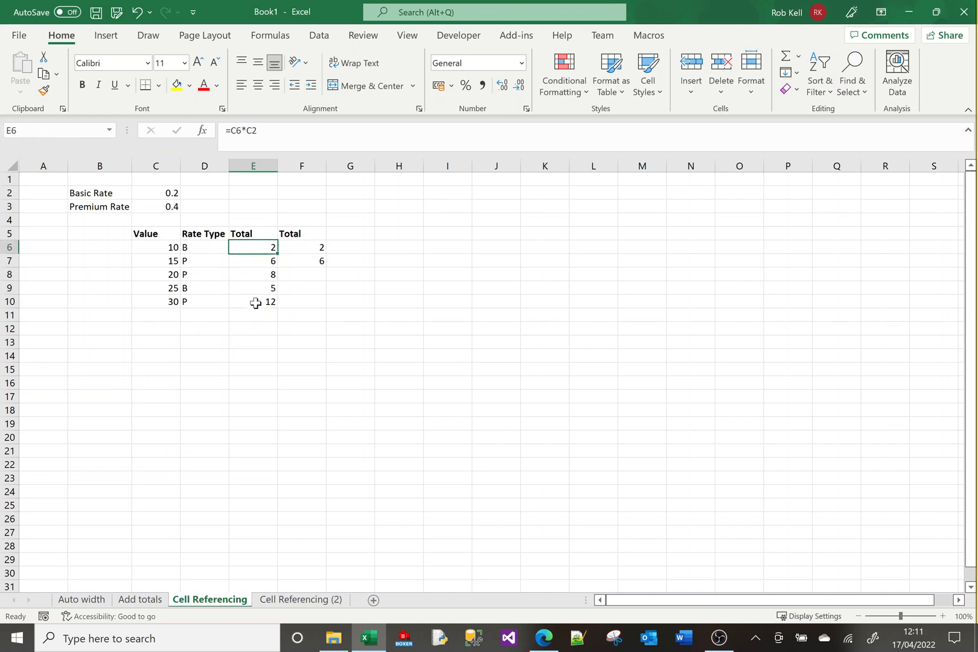
left_click(256, 302, "shift")
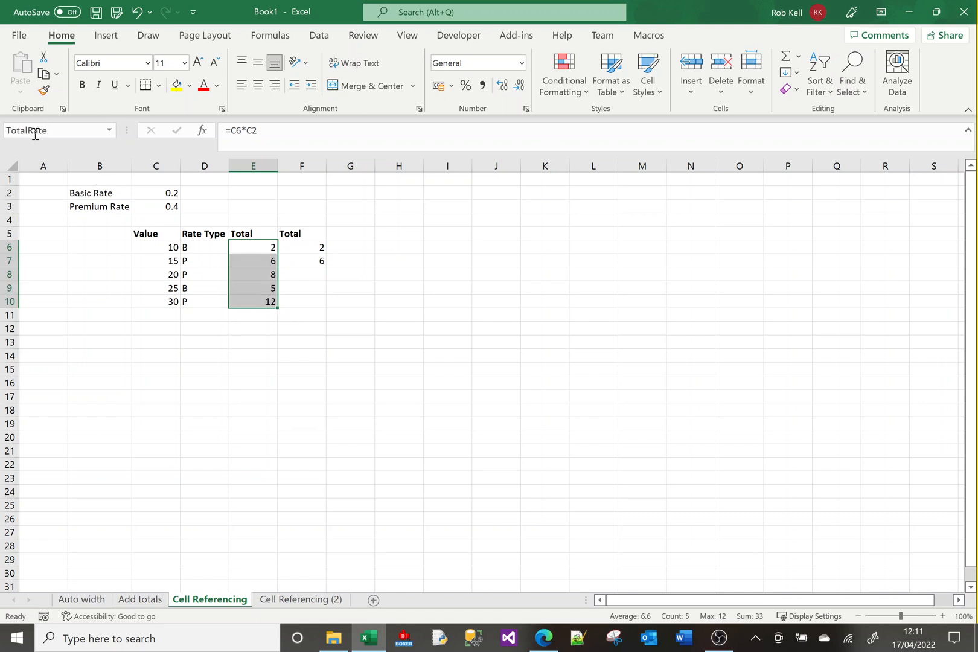
left_click(247, 354)
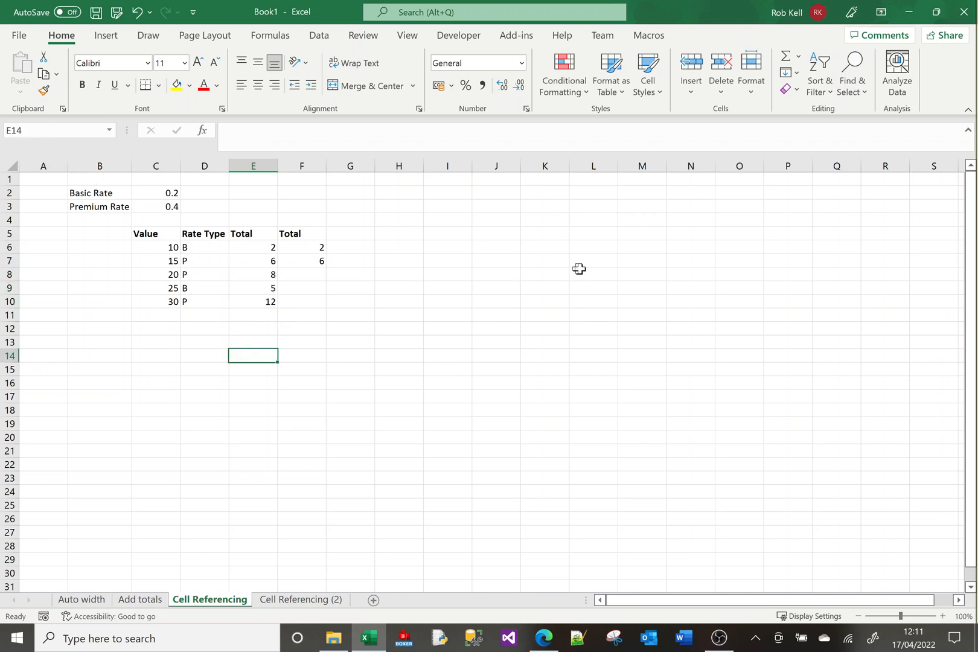
- Sum the named range in cell L7 with the formula =SUM(TotalRate)
left_click(608, 260)
left_click(237, 131)
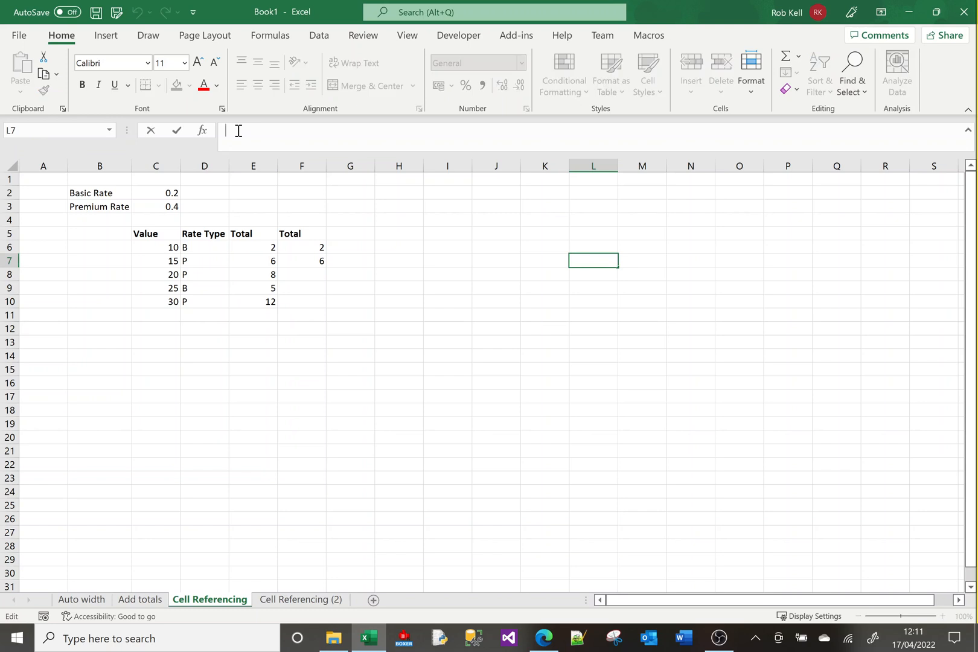
type("=sum(")
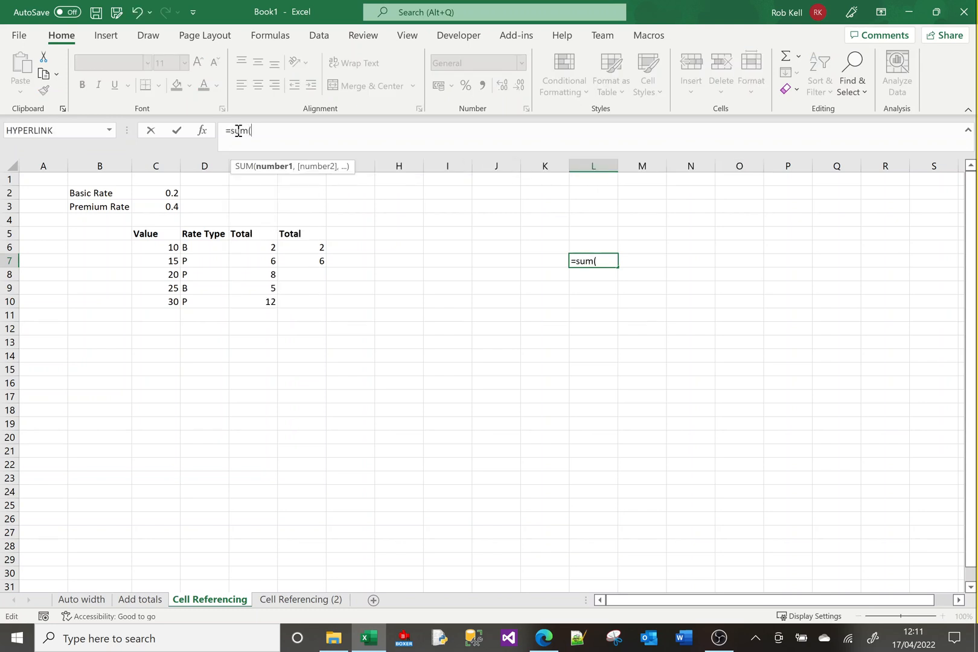
type("total")
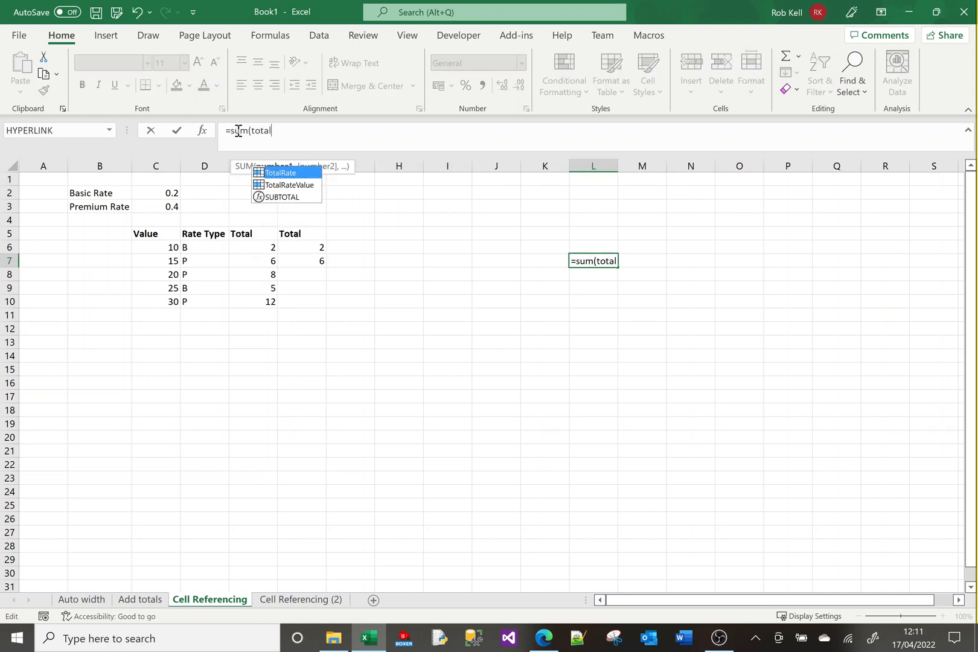
key("Tab")
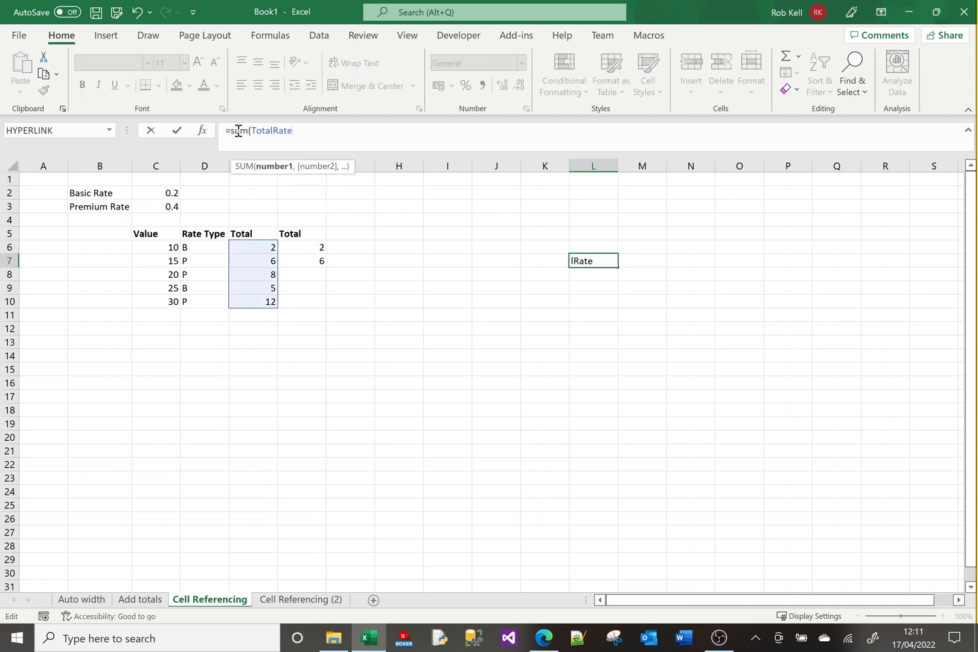
key("Return")
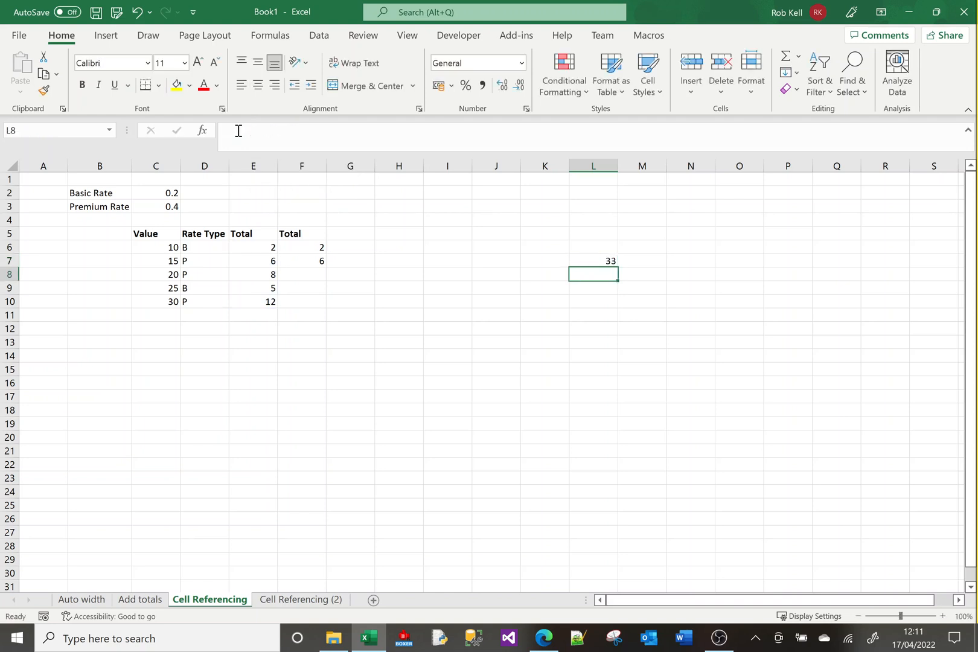